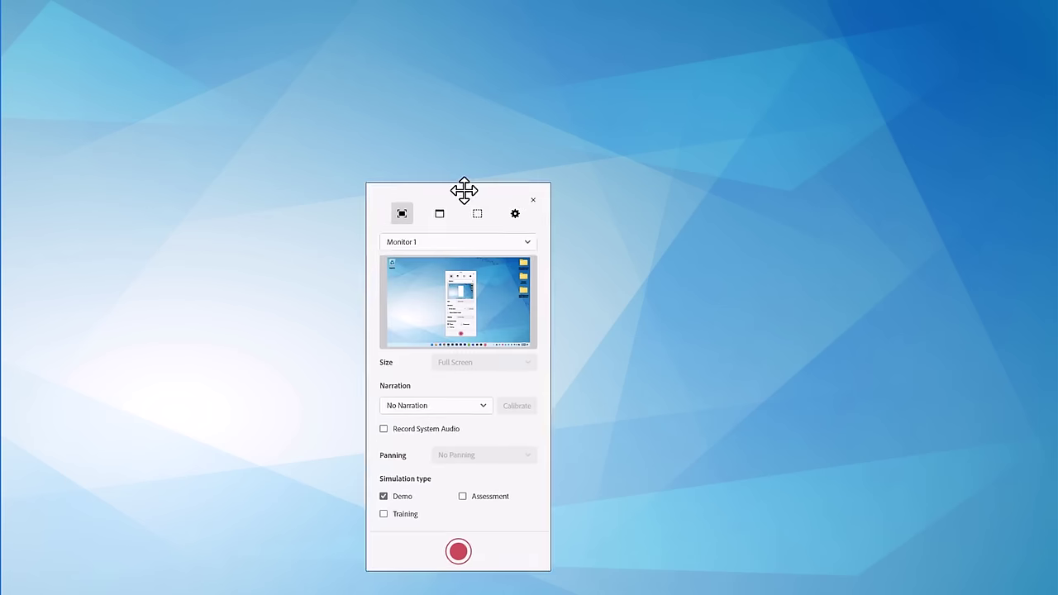
- Change the recording mode from the default to Assessment in the recording preferences
drag(534, 166, 532, 66)
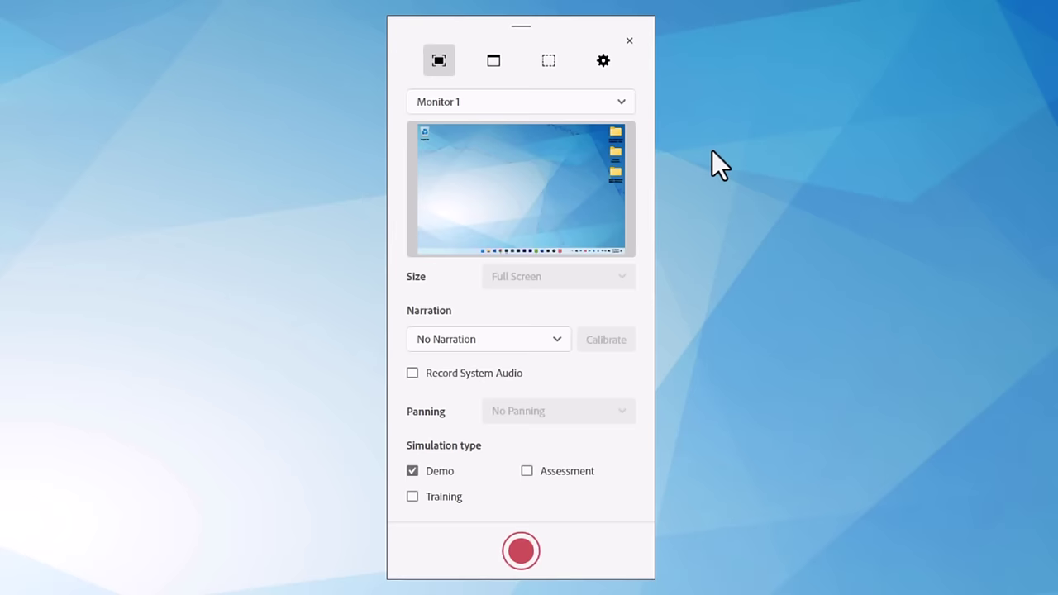
click(603, 62)
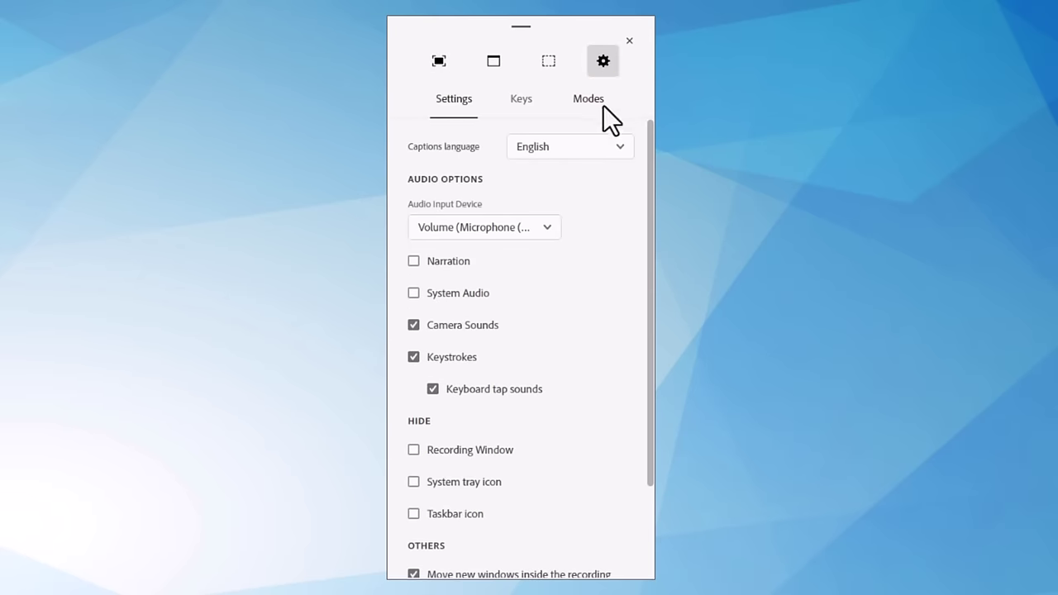
click(593, 101)
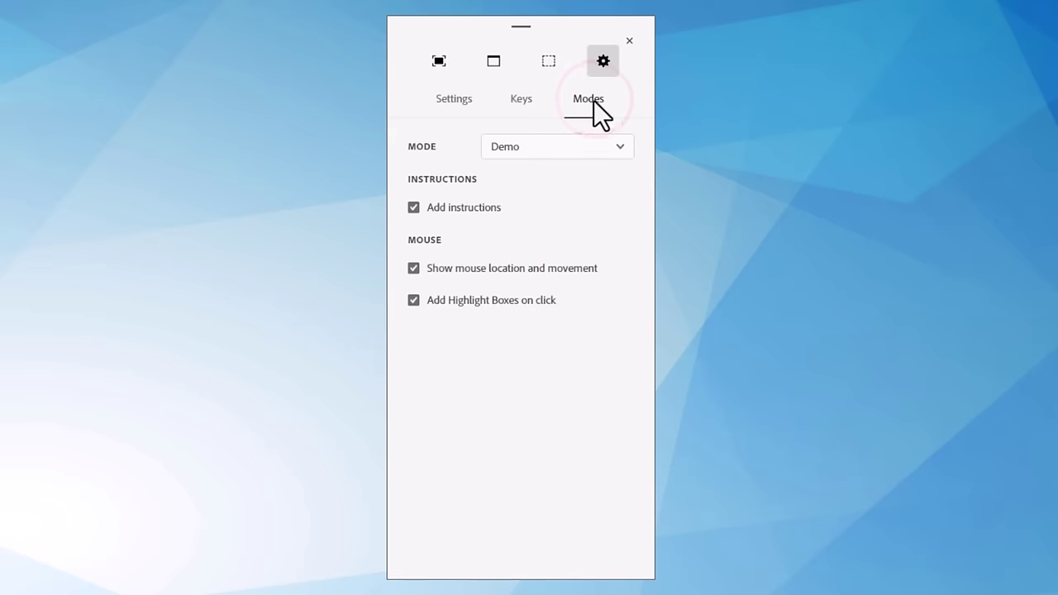
click(592, 146)
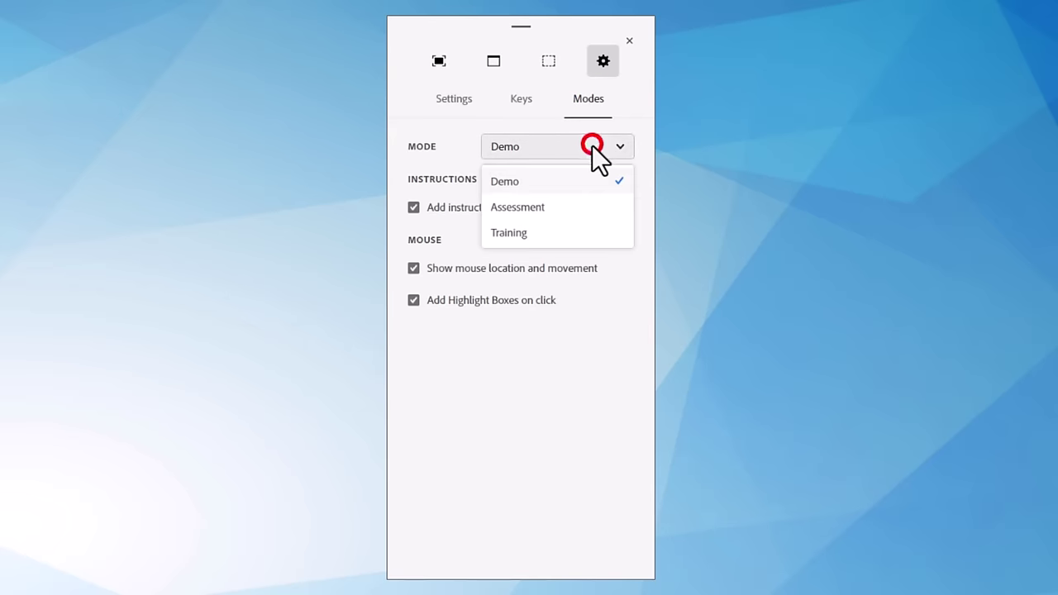
click(585, 210)
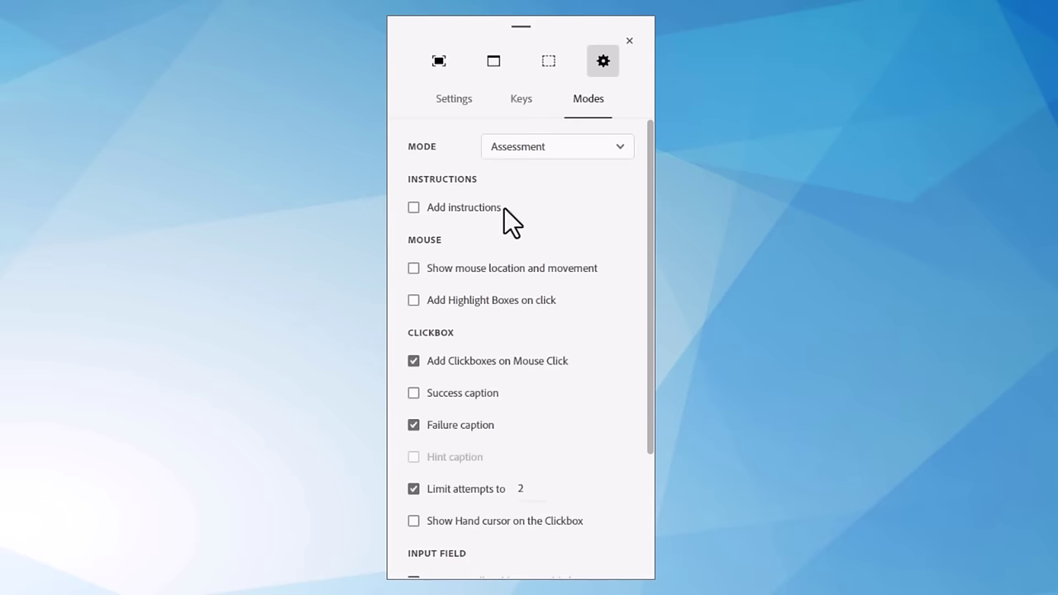
- Limit click box attempts to 1, keep input fields at 2, and save the preferences
scroll(578, 327, down, 3)
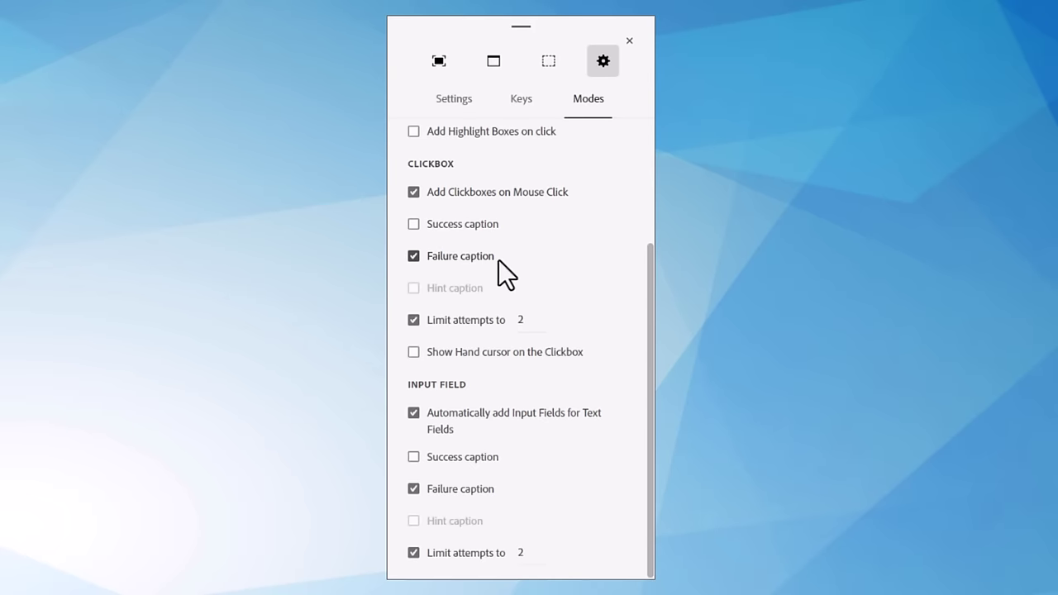
double_click(519, 320)
text(1)
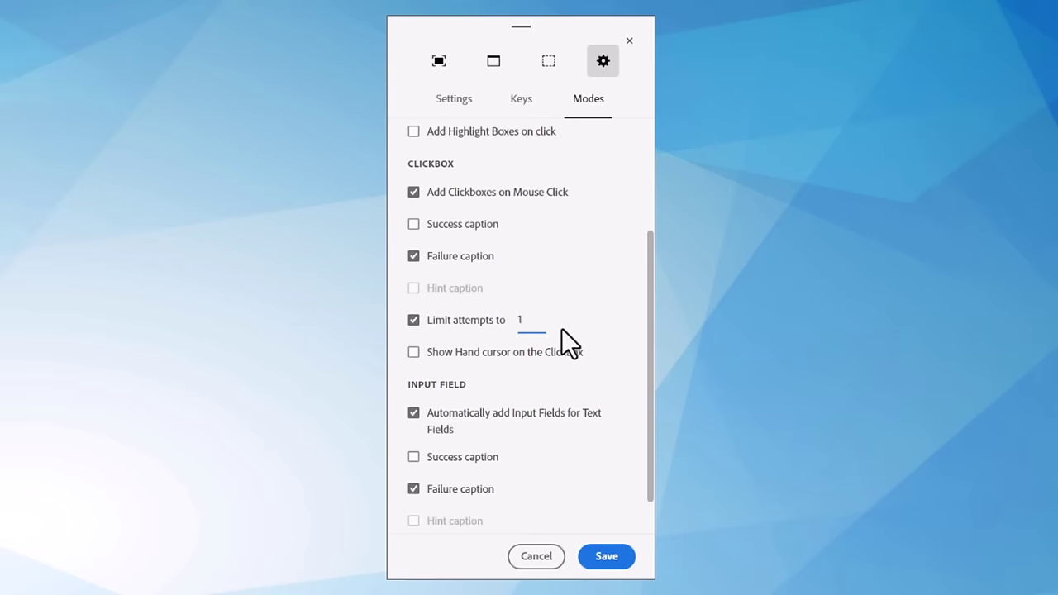
scroll(561, 328, down, 1)
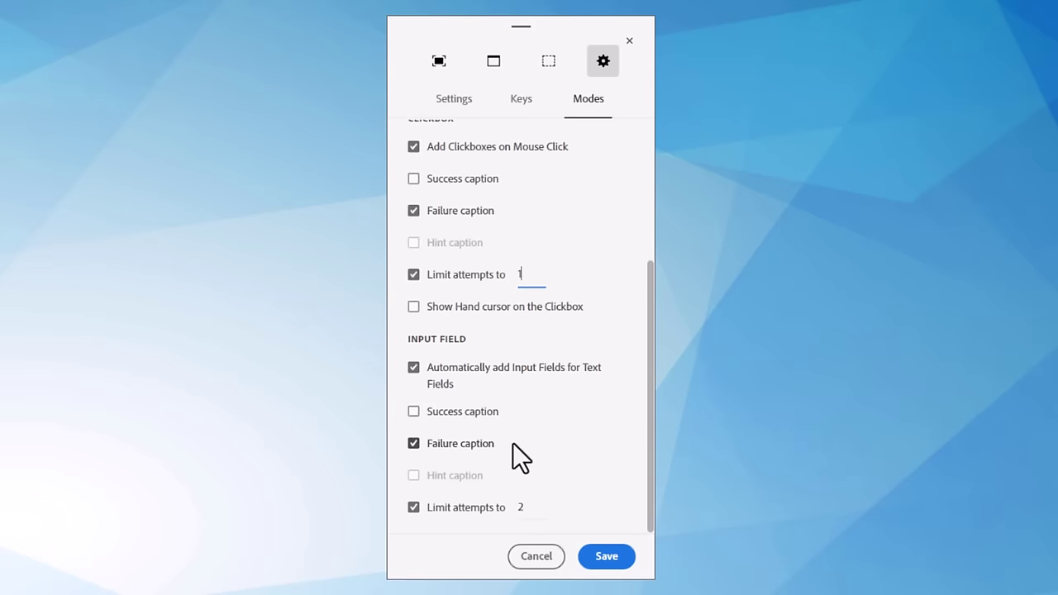
double_click(522, 506)
click(615, 555)
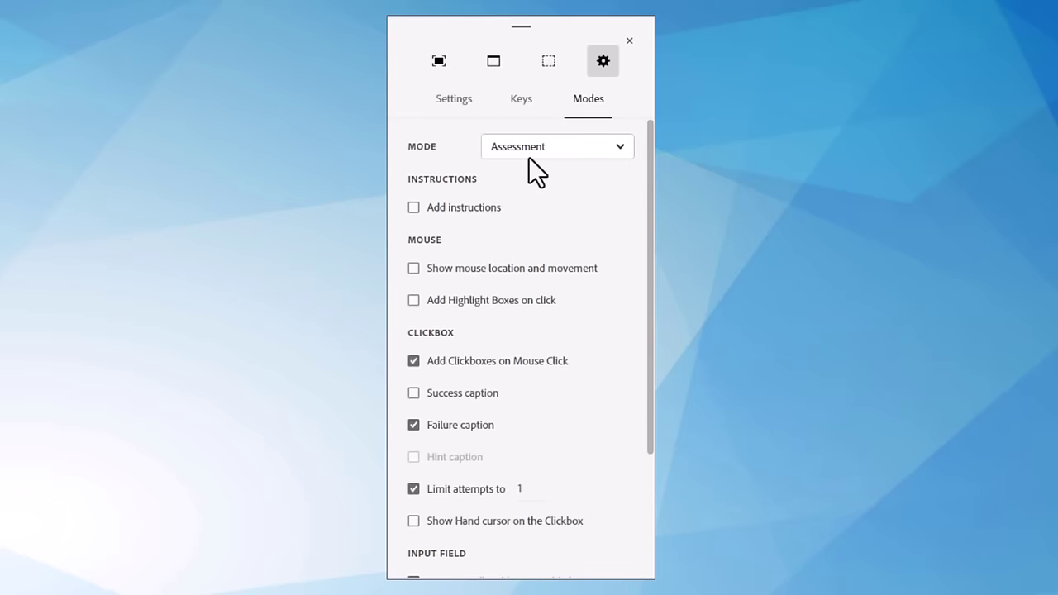
- Record the Google Chrome window at Select App Region size, targeting the Expedia page
click(496, 61)
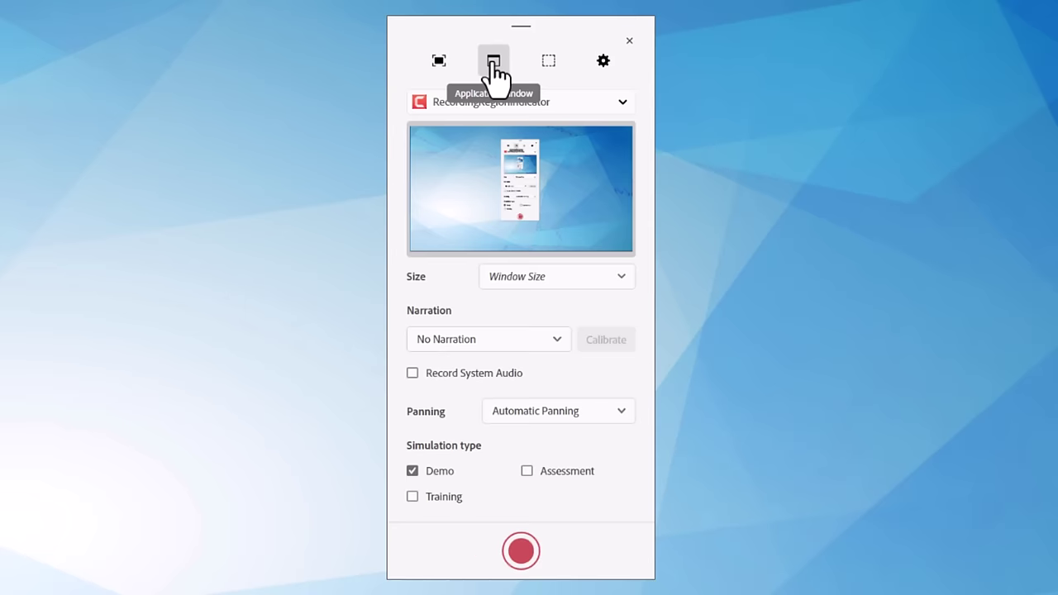
click(543, 102)
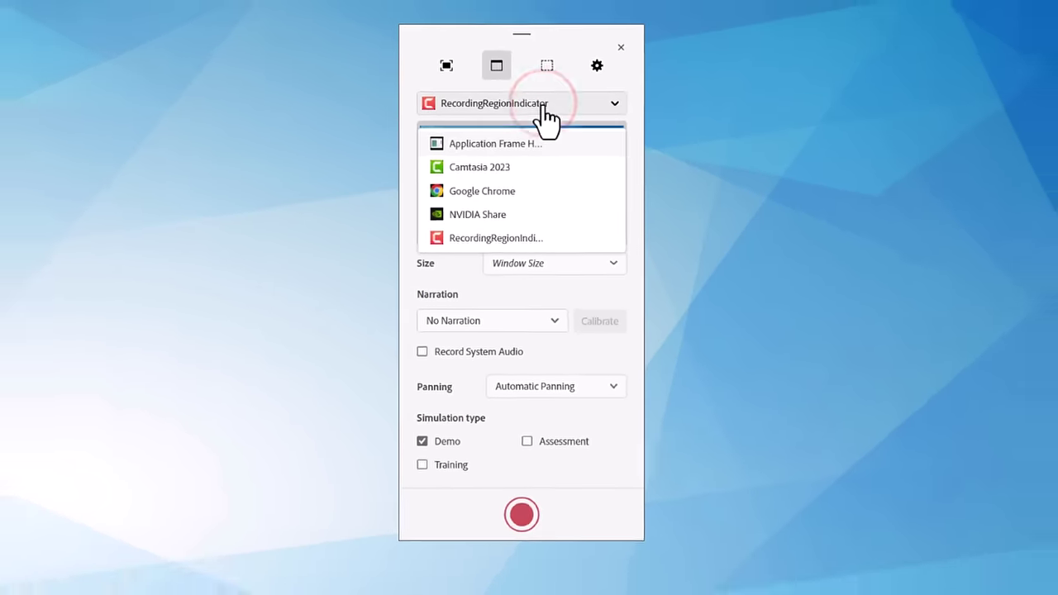
click(530, 192)
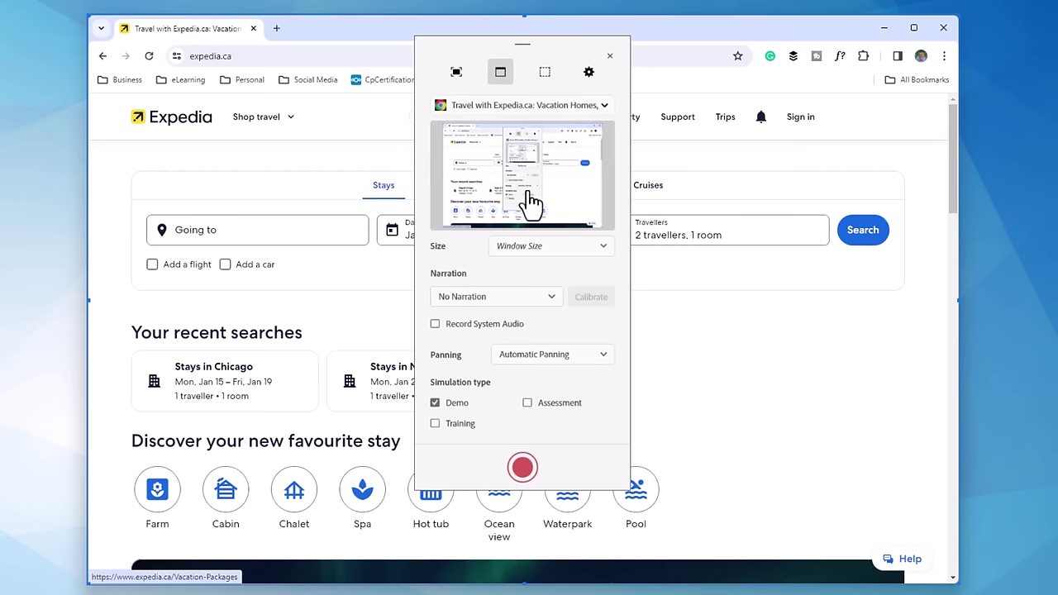
click(530, 248)
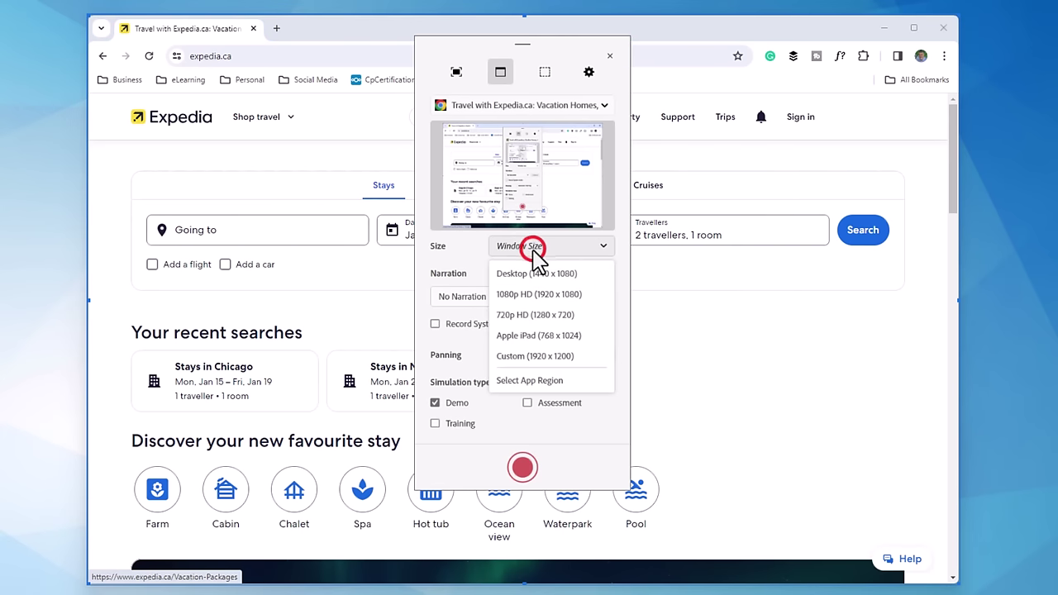
click(538, 382)
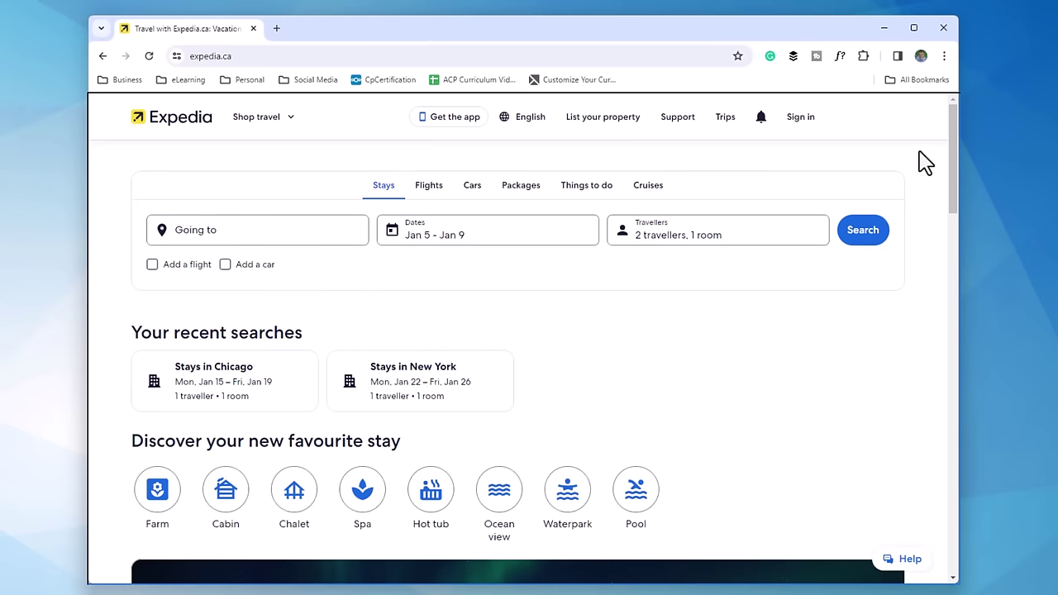
click(906, 129)
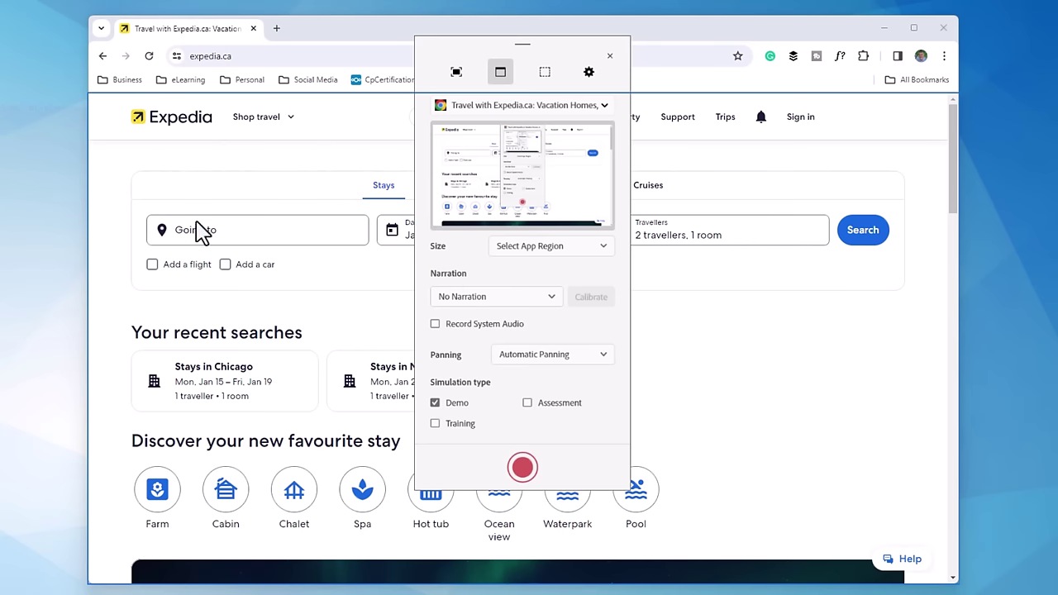
- Choose No Panning and switch the simulation type from Demo to Assessment
click(537, 355)
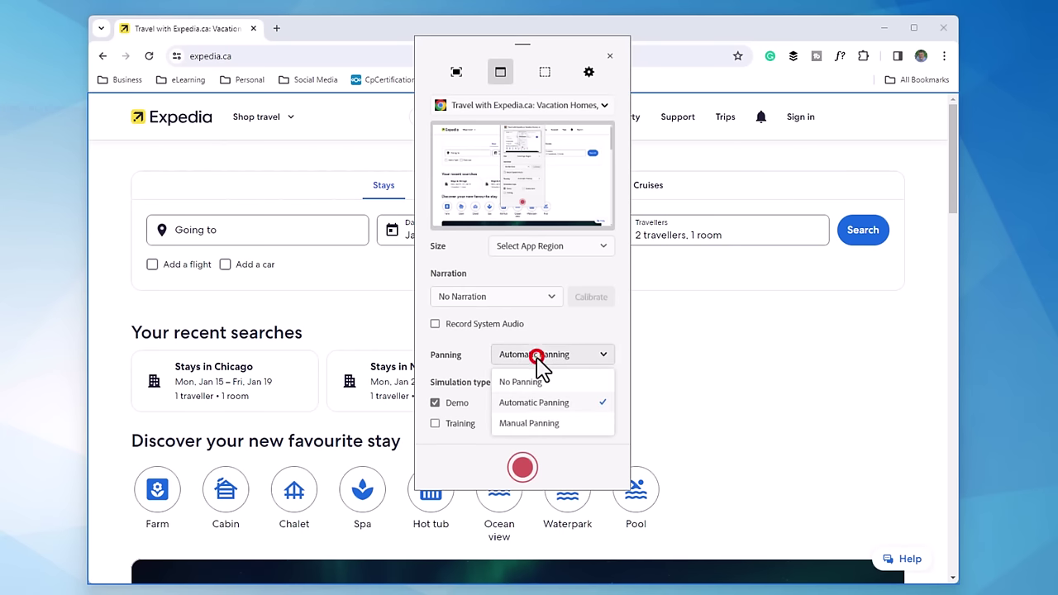
click(535, 384)
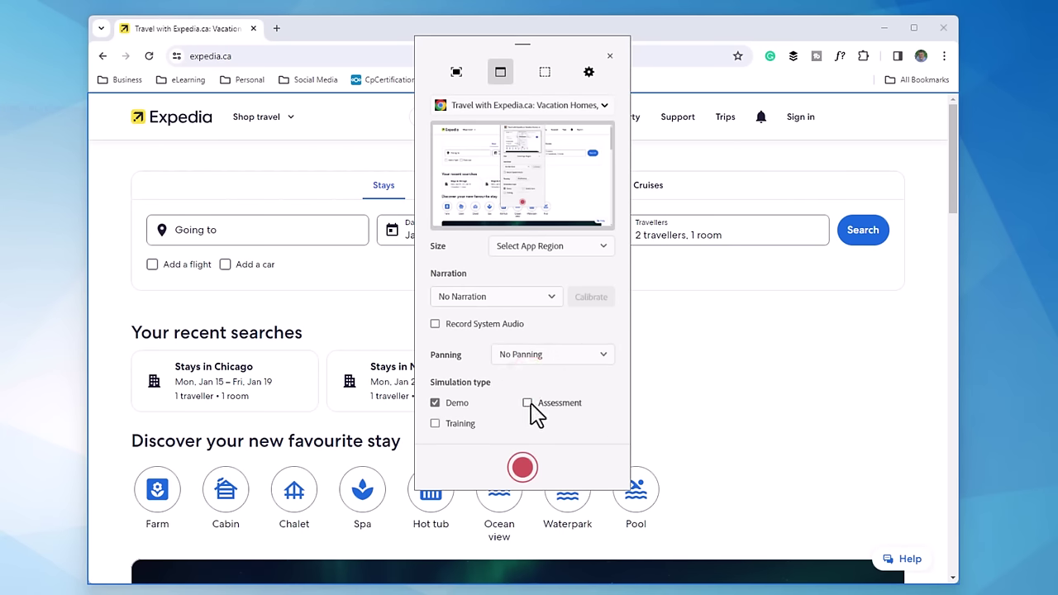
click(527, 402)
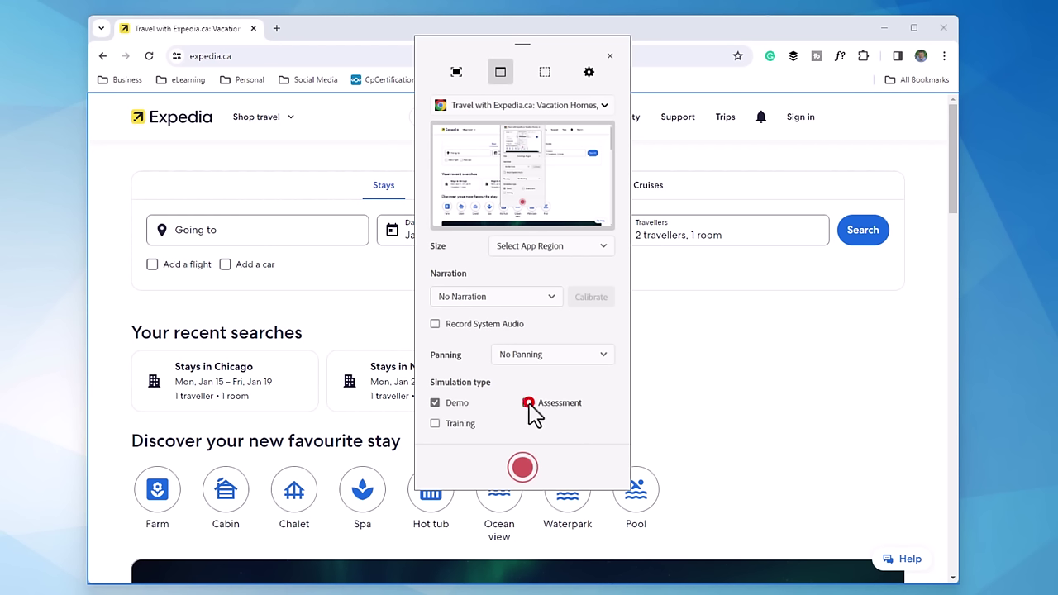
click(435, 403)
- Start recording and pick Downtown Washington D.C. from the 'washington' destination suggestions
click(522, 468)
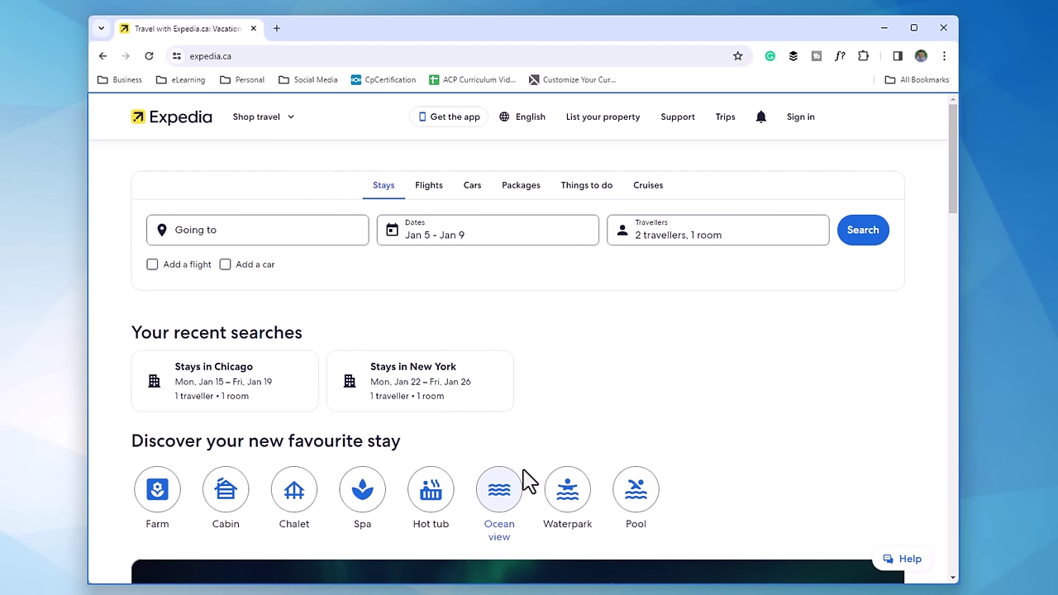
click(220, 231)
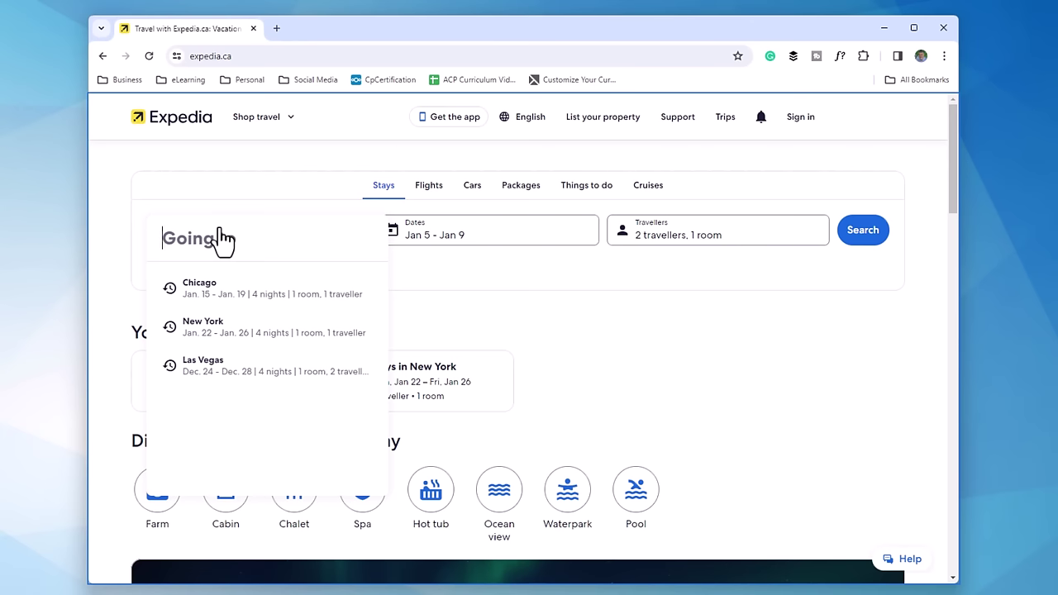
text(was)
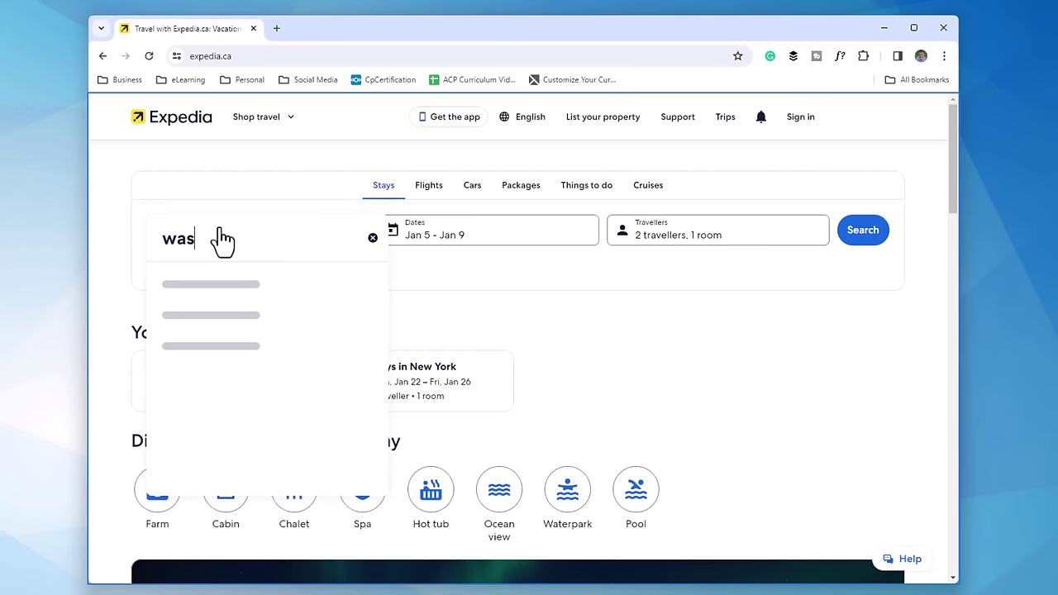
text(hington)
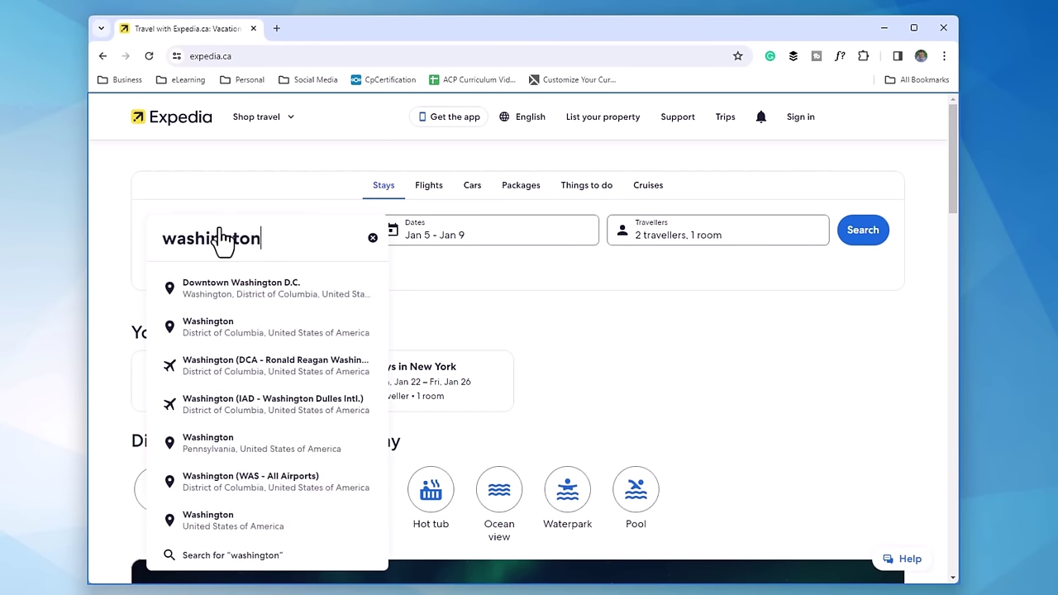
click(238, 297)
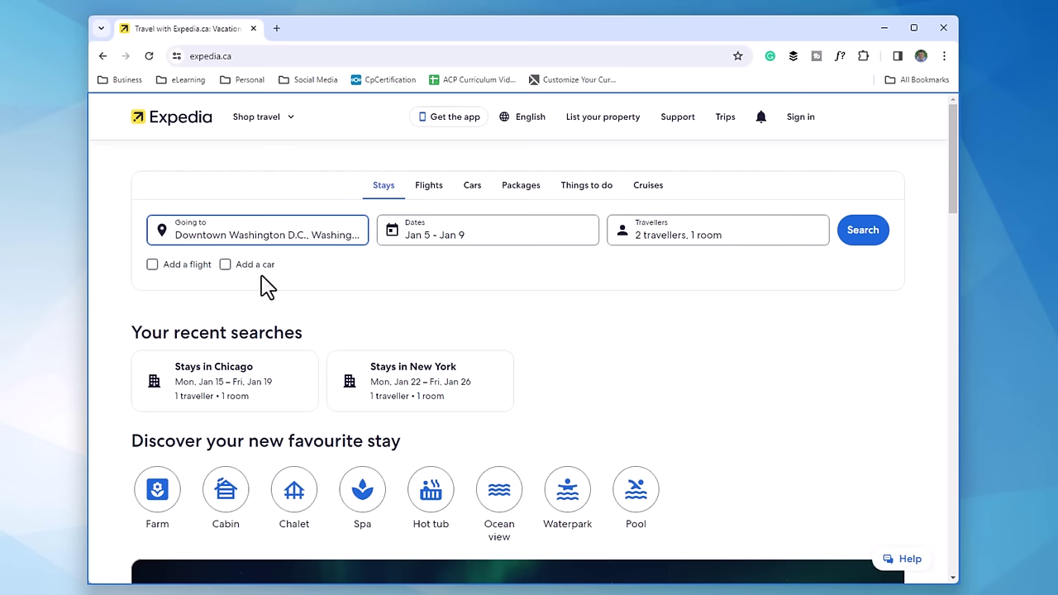
- Set the stay dates to Jan 15 – Jan 18
click(464, 240)
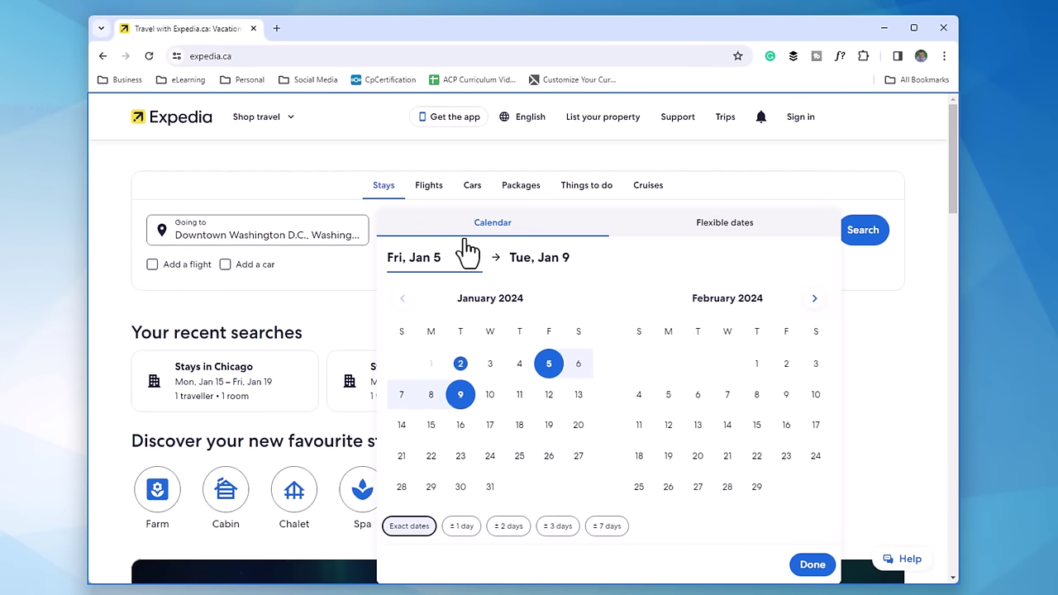
click(430, 425)
click(519, 425)
click(806, 566)
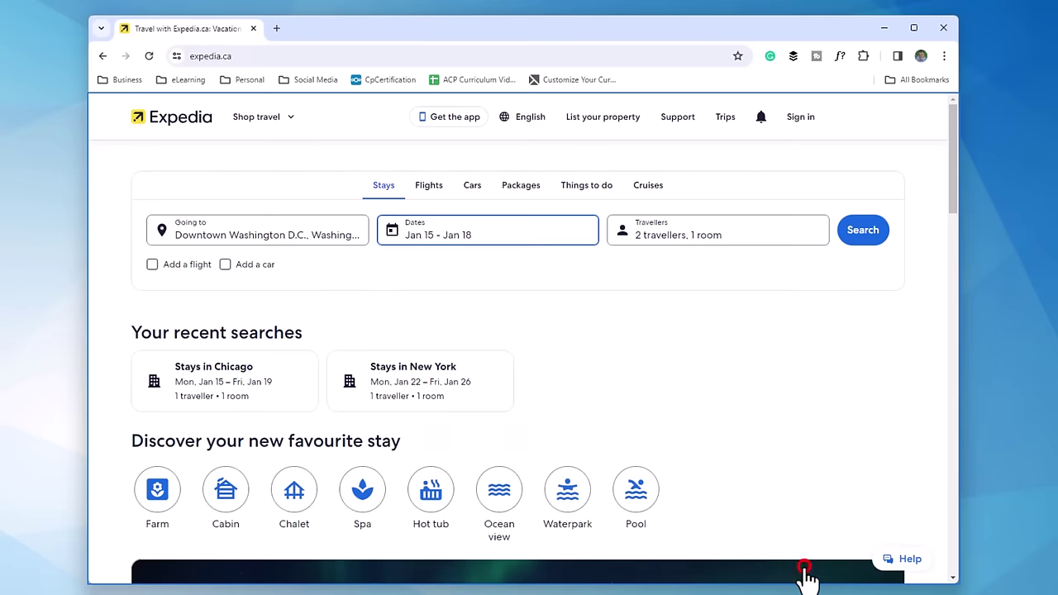
- Reduce the travellers to 1 adult and run the hotel search
click(706, 235)
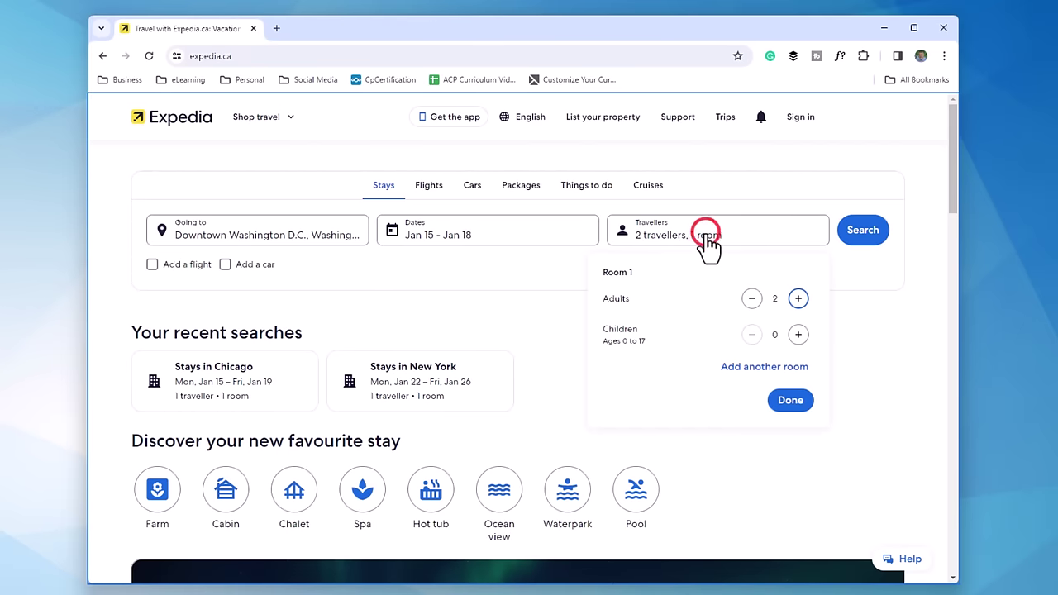
click(752, 300)
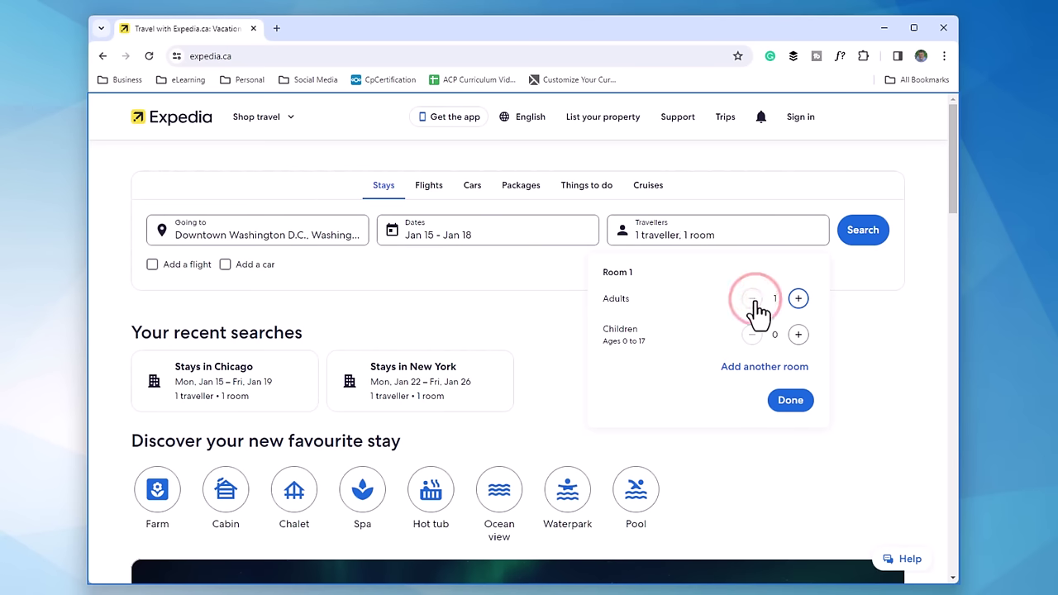
click(785, 401)
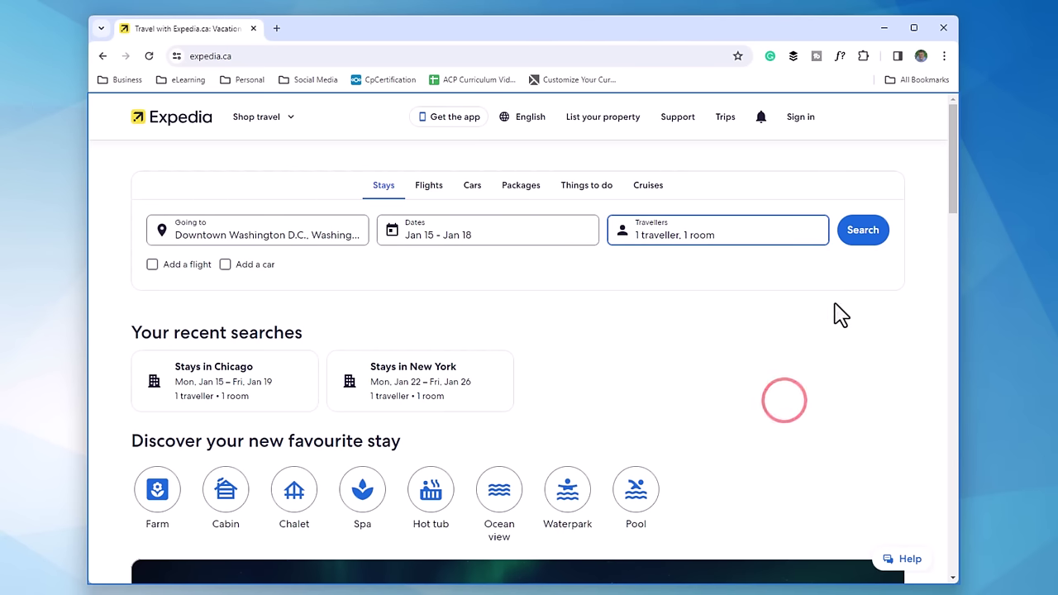
click(861, 238)
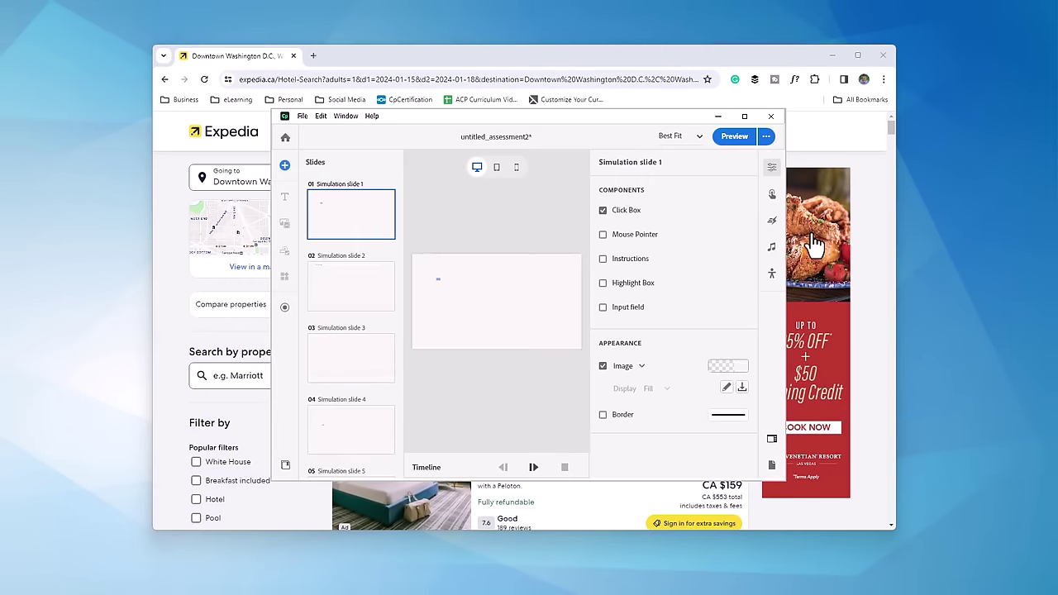
- Close Chrome, maximize Captivate, and select Click_box_1 over the Going to field on slide 1
click(886, 52)
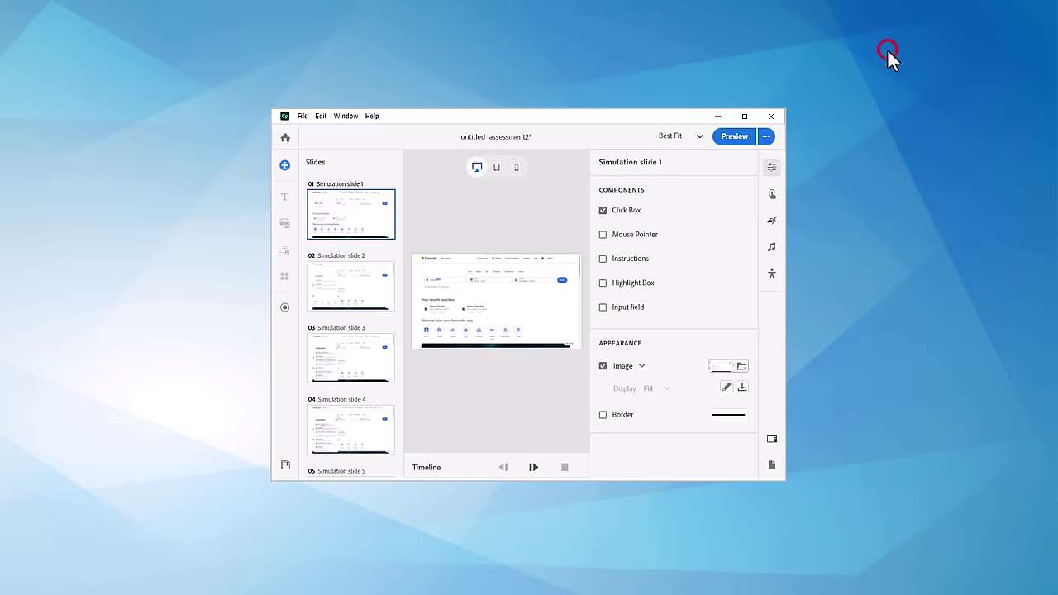
click(745, 117)
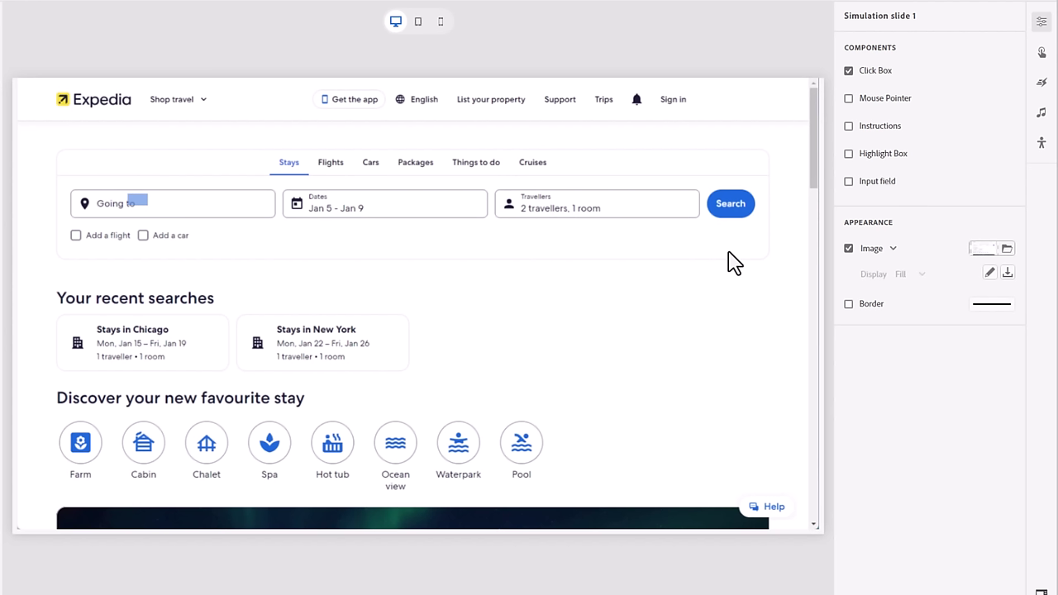
click(141, 203)
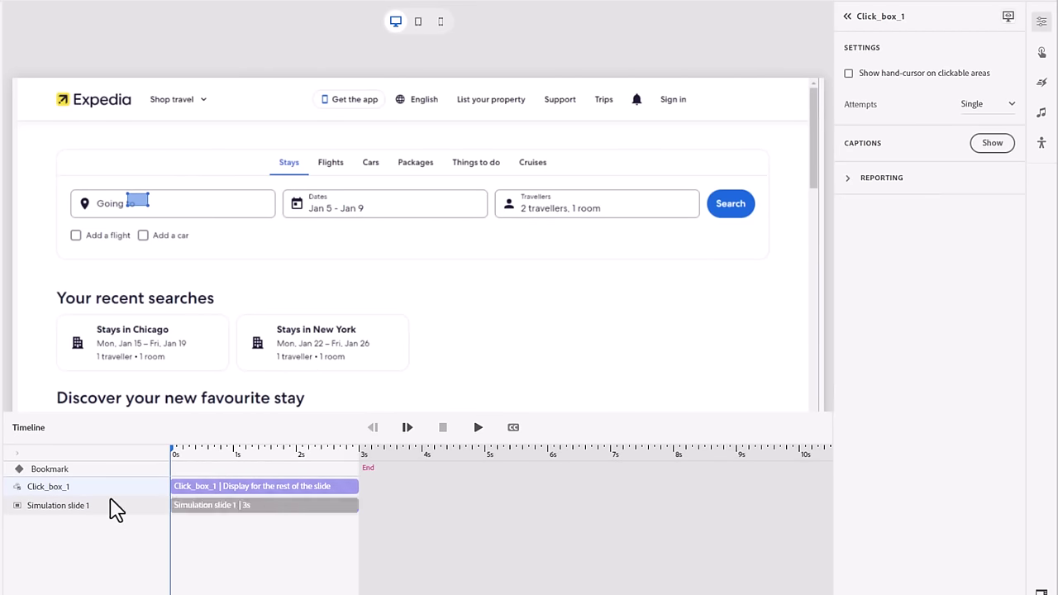
- Zoom the stage to 75% and resize Click_box_1 to span the Going to field
click(949, 7)
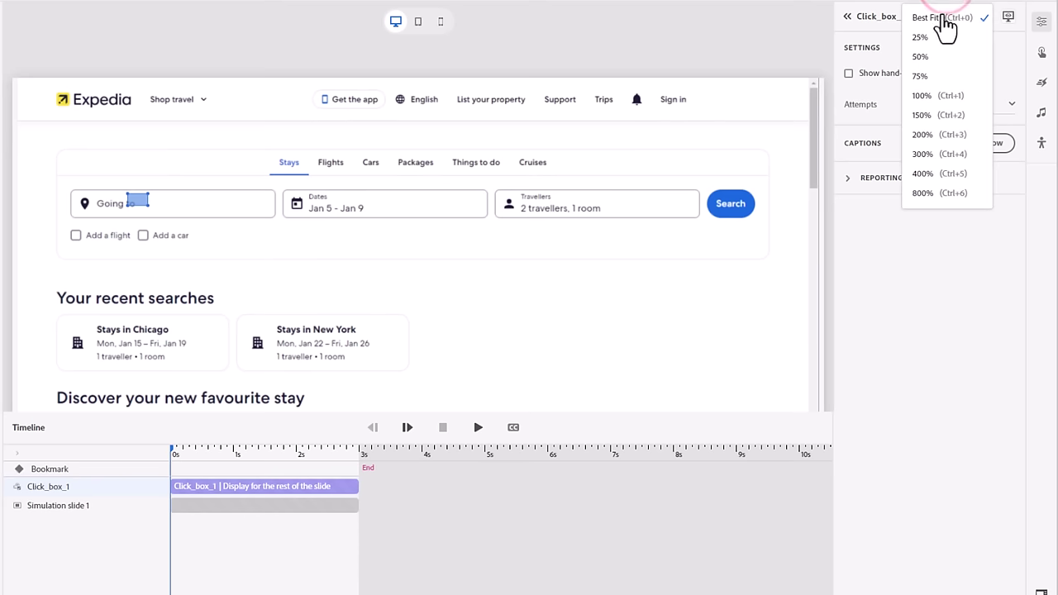
click(924, 83)
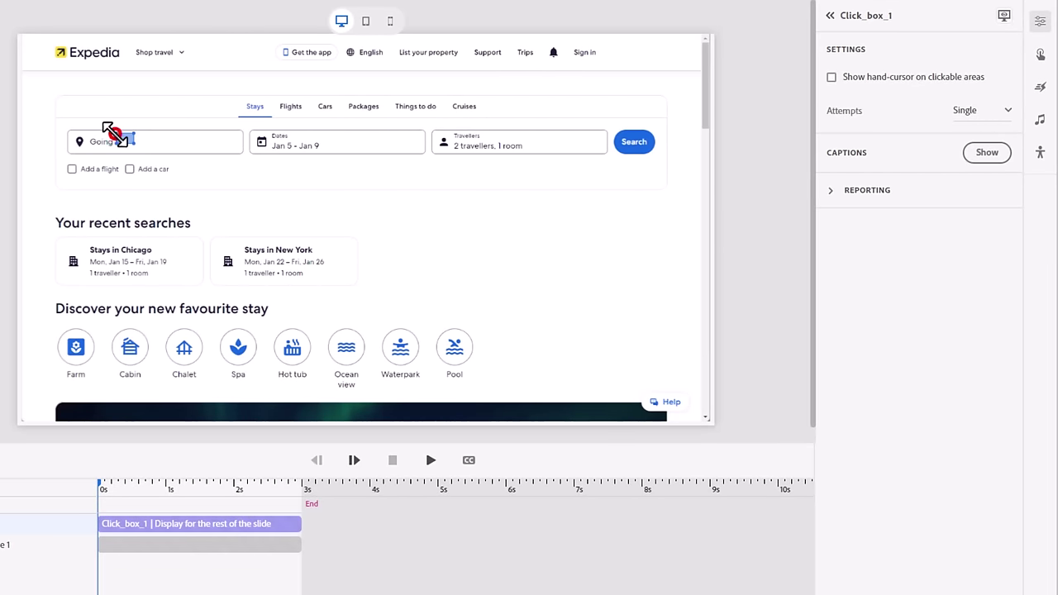
drag(115, 134, 64, 132)
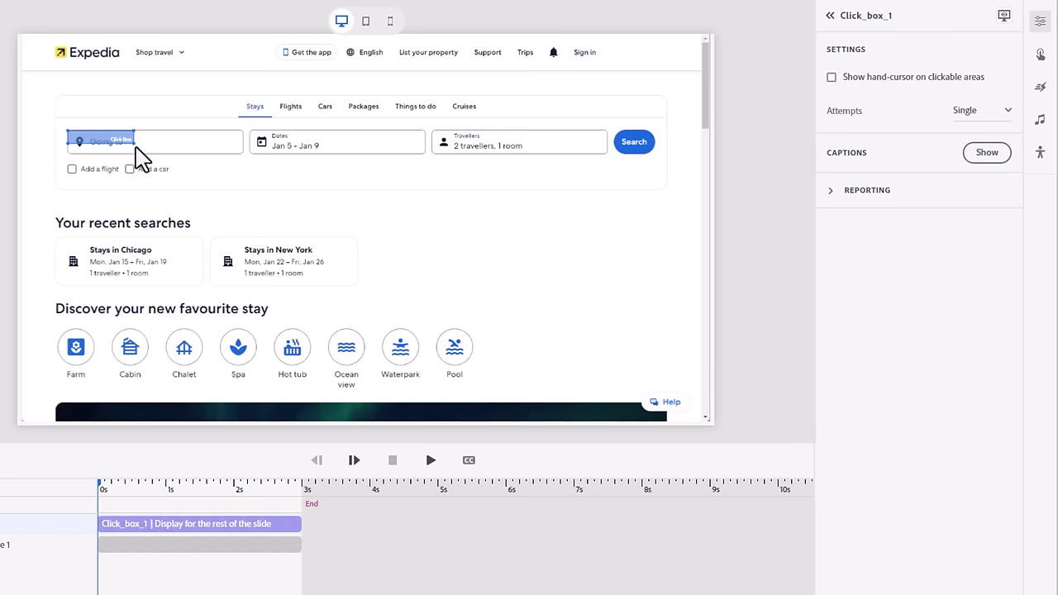
drag(134, 147, 245, 156)
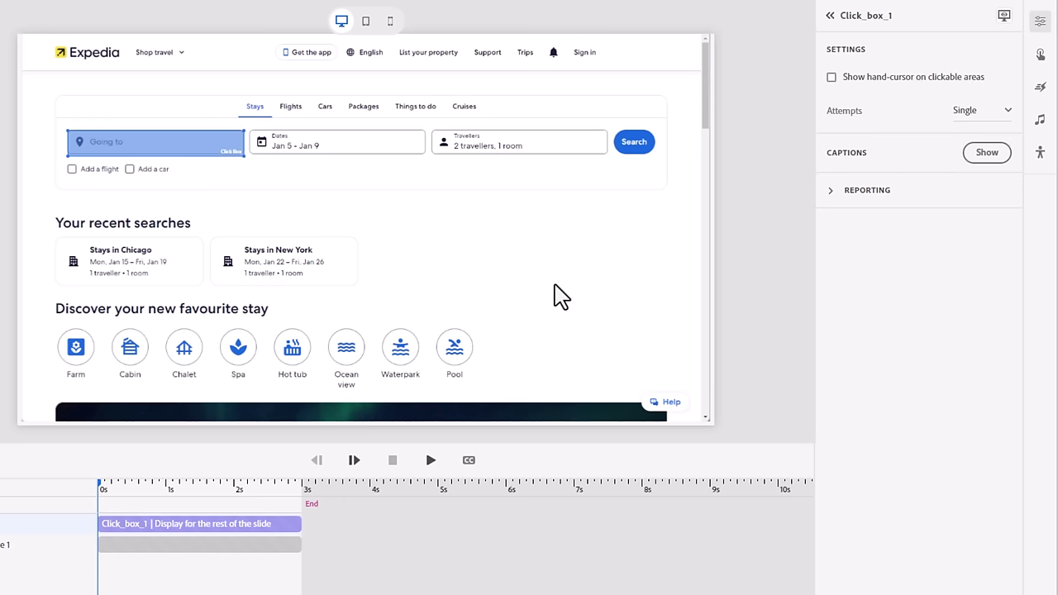
- Keep Click_box_1 at a Single attempt, nudge its size, and expand its Reporting section
click(982, 118)
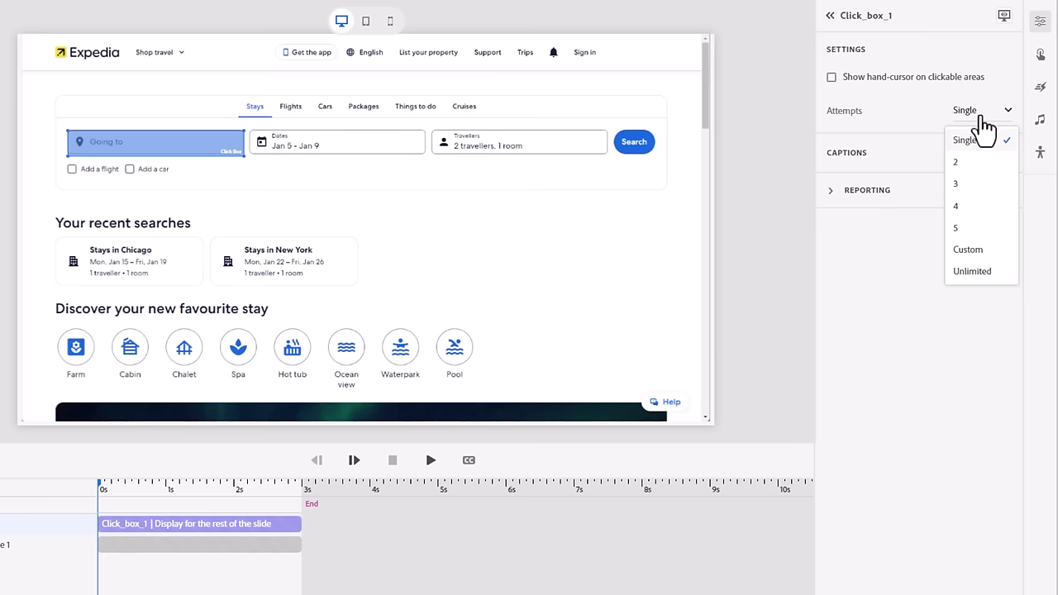
click(899, 112)
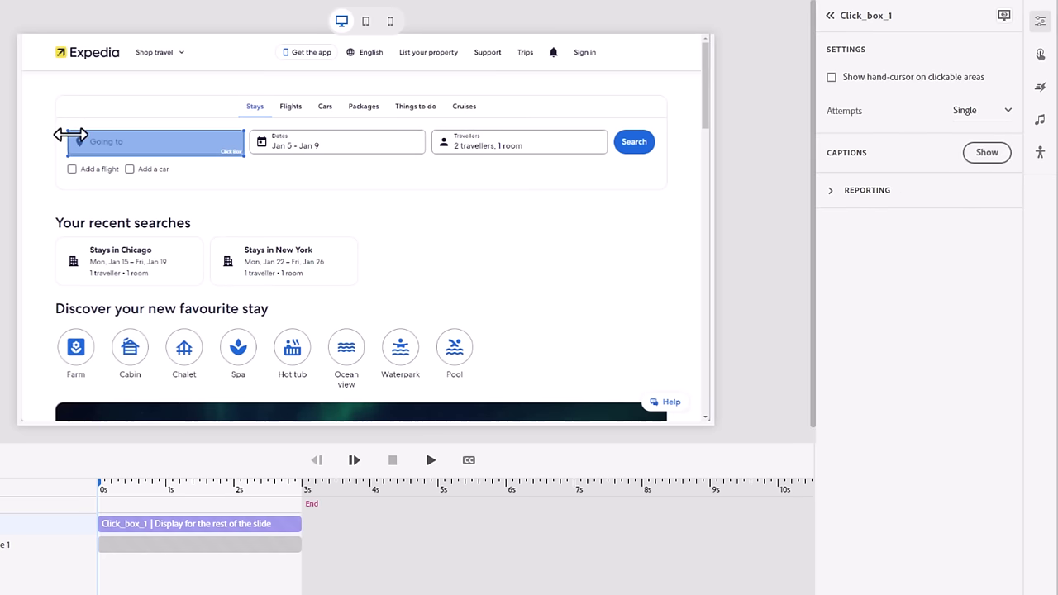
mouse_move(69, 132)
mouse_down()
mouse_move(109, 149)
mouse_move(66, 99)
mouse_move(70, 131)
mouse_up()
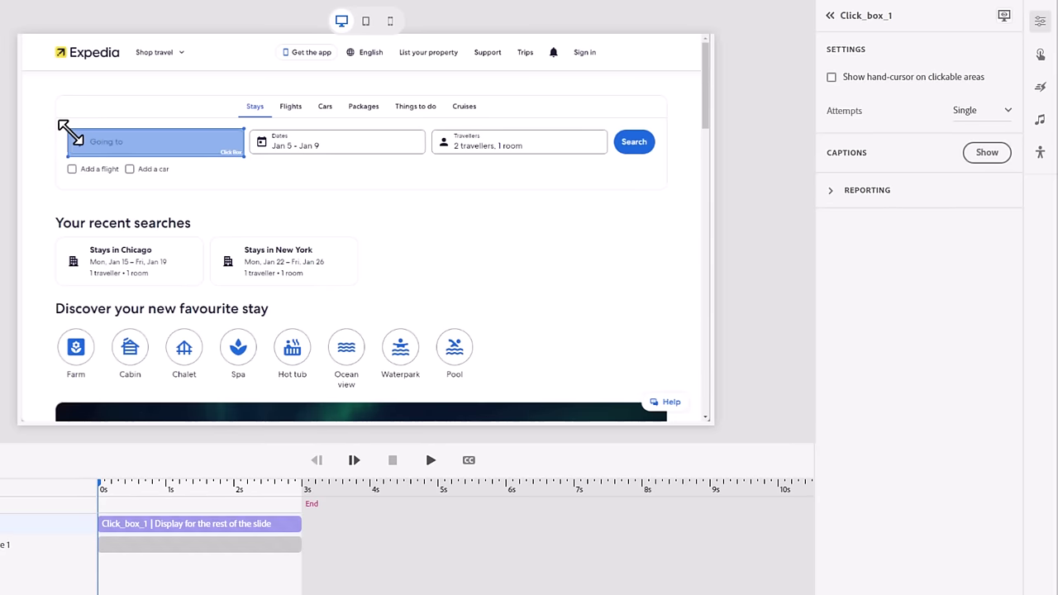
click(241, 157)
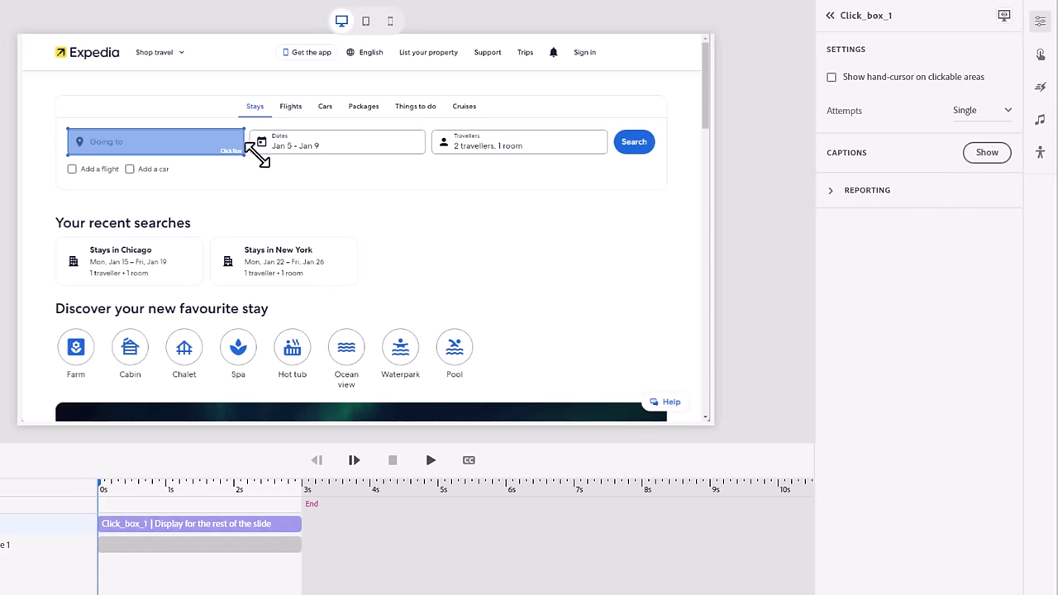
click(832, 193)
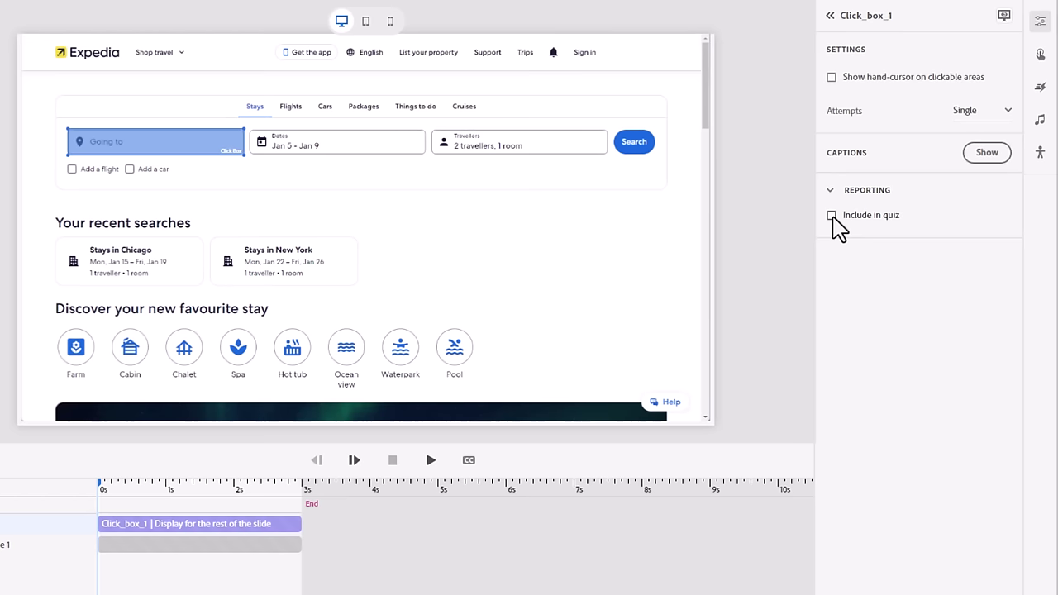
- Check Include in quiz at 1 point with Add to total, and enable Report to LMS
click(832, 216)
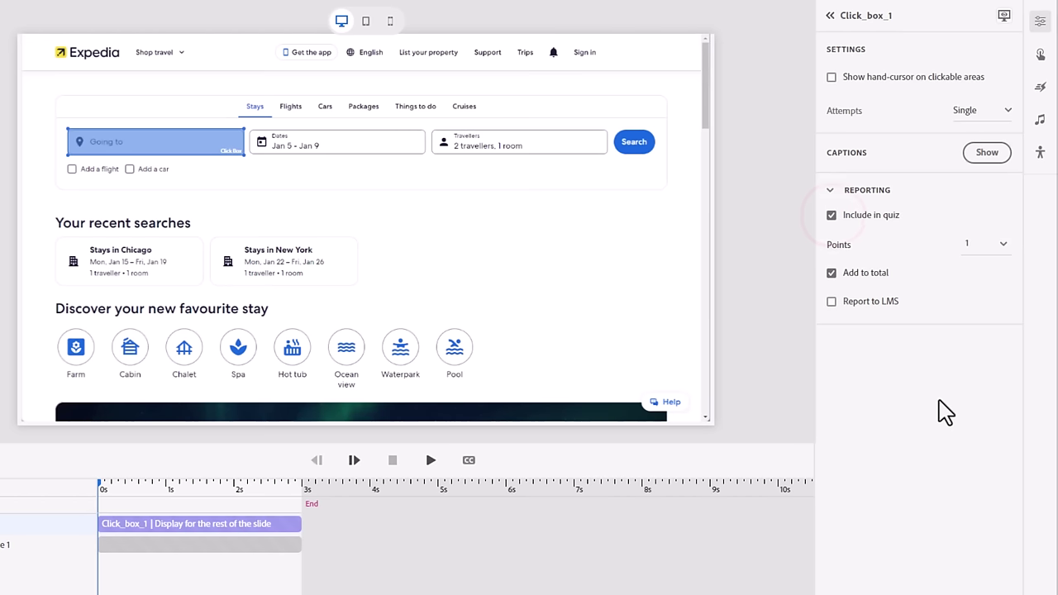
click(1003, 244)
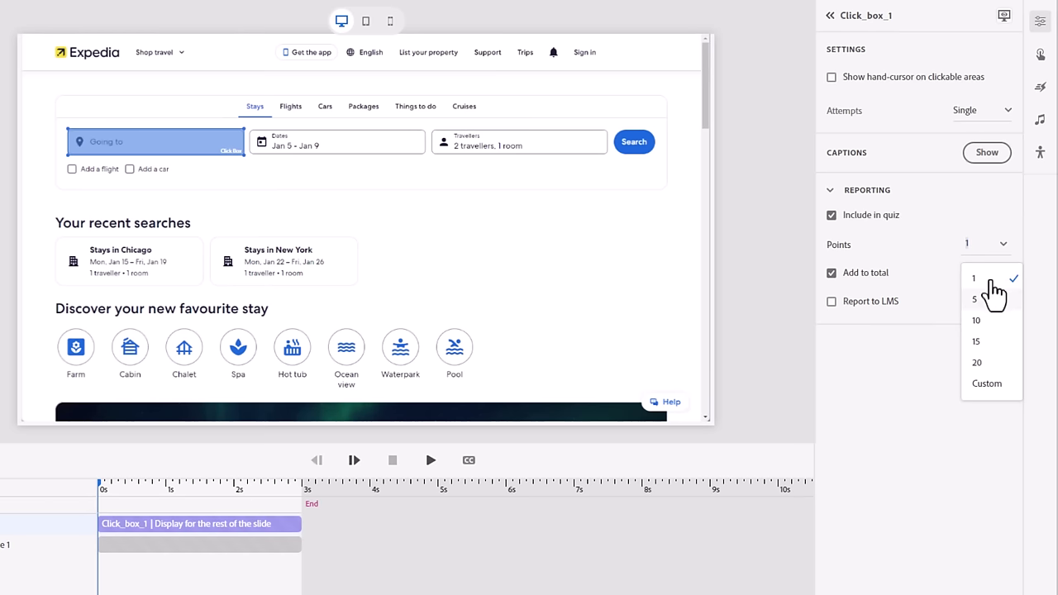
click(937, 241)
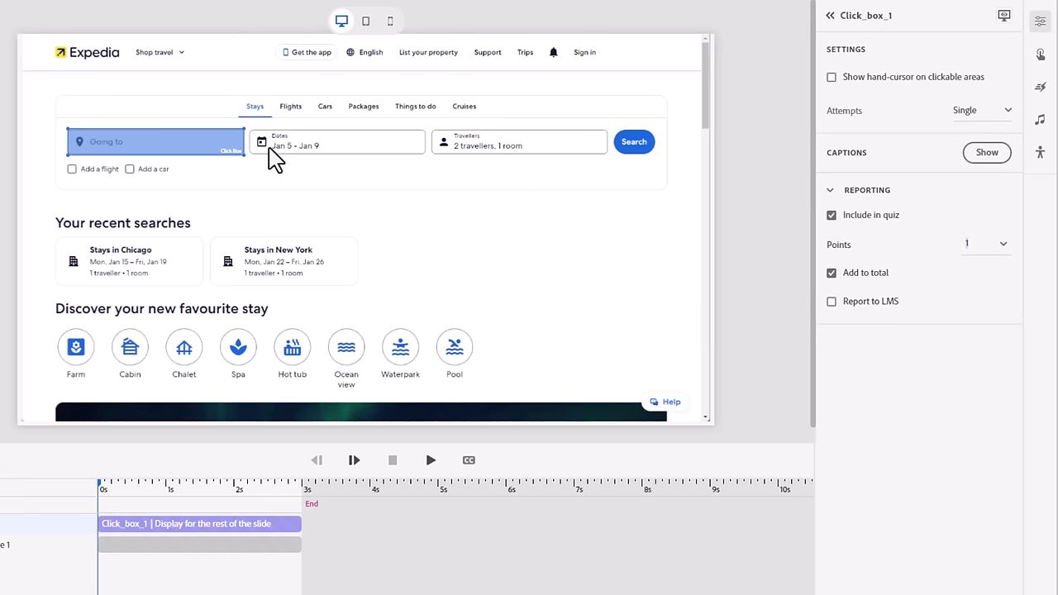
click(832, 302)
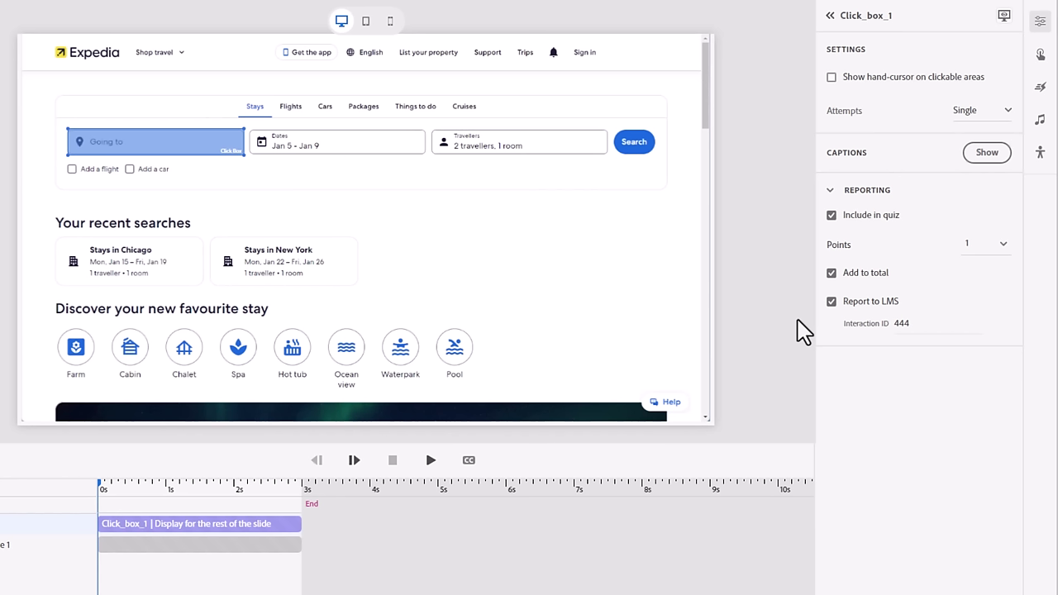
click(215, 142)
- Set Click_box_1's Last Attempt action to Go to next slide, Simulation slide 2
click(1043, 57)
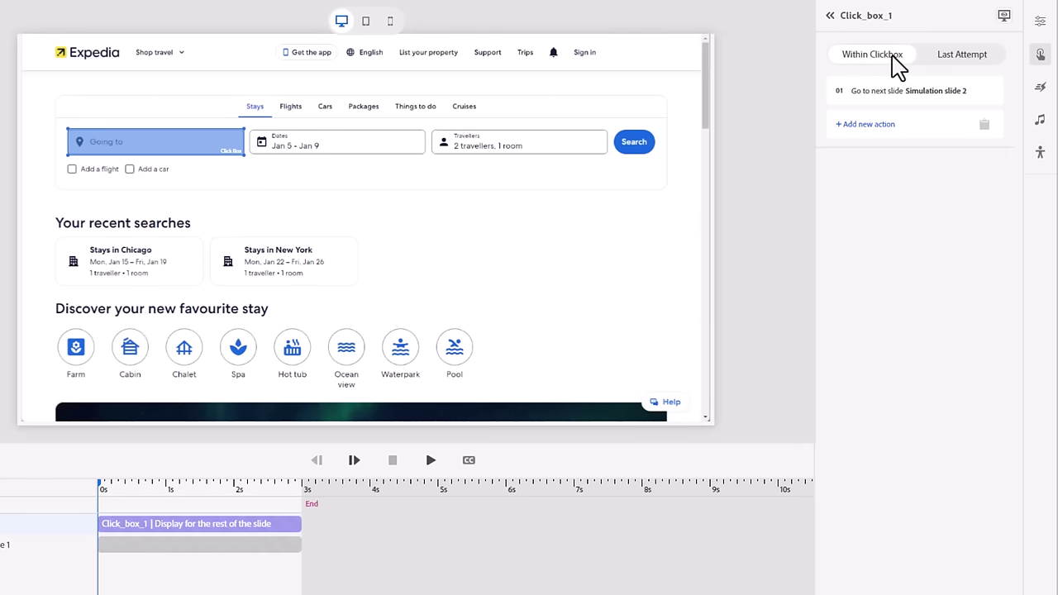
mouse_move(882, 105)
click(962, 56)
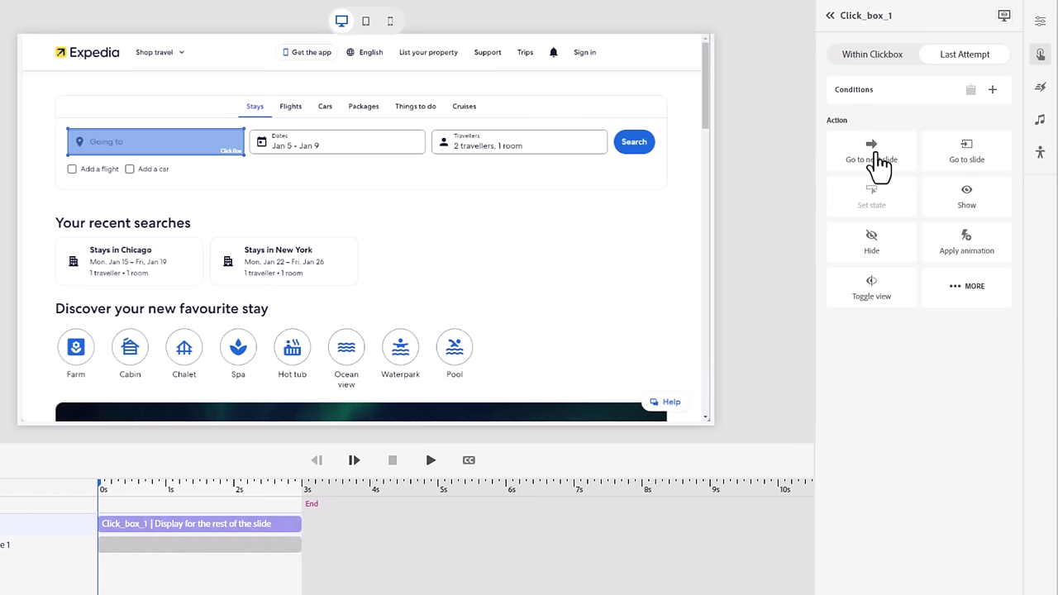
click(878, 159)
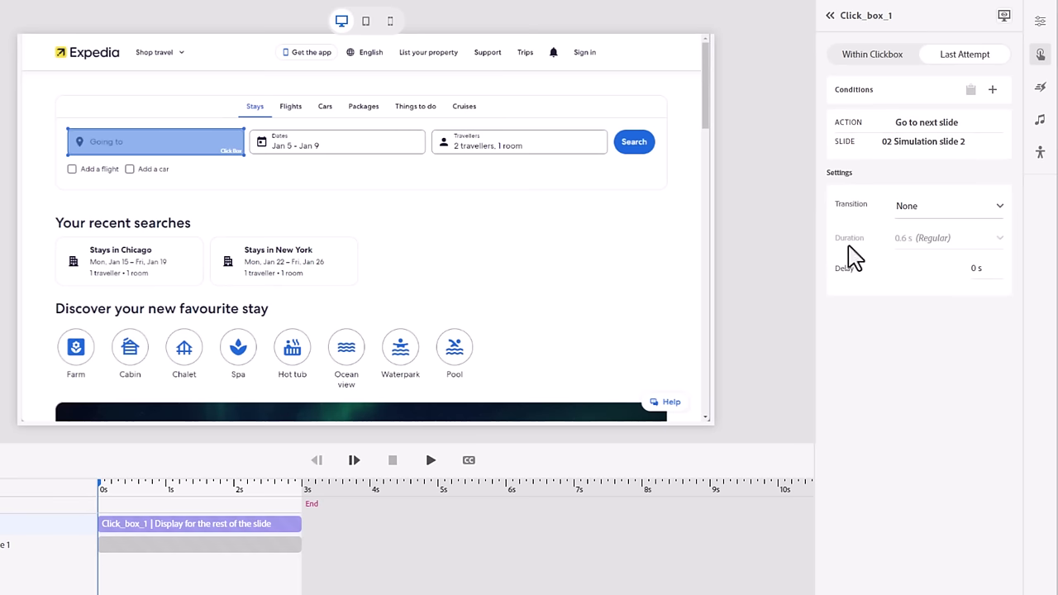
click(965, 408)
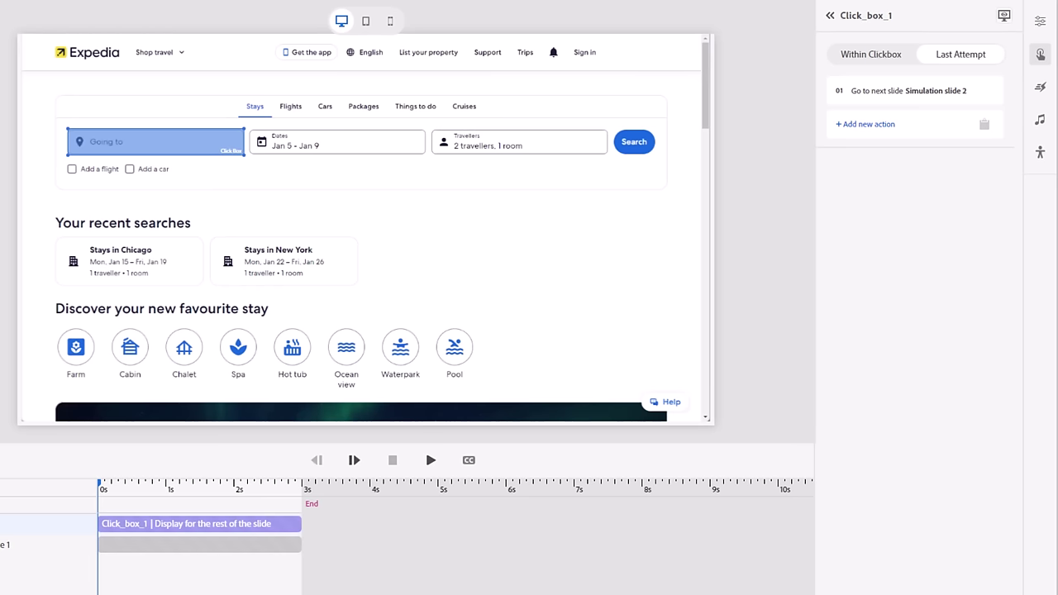
- On Simulation slide 2, move InputField_1 down over the Going to box and narrow its right edge
key(Down)
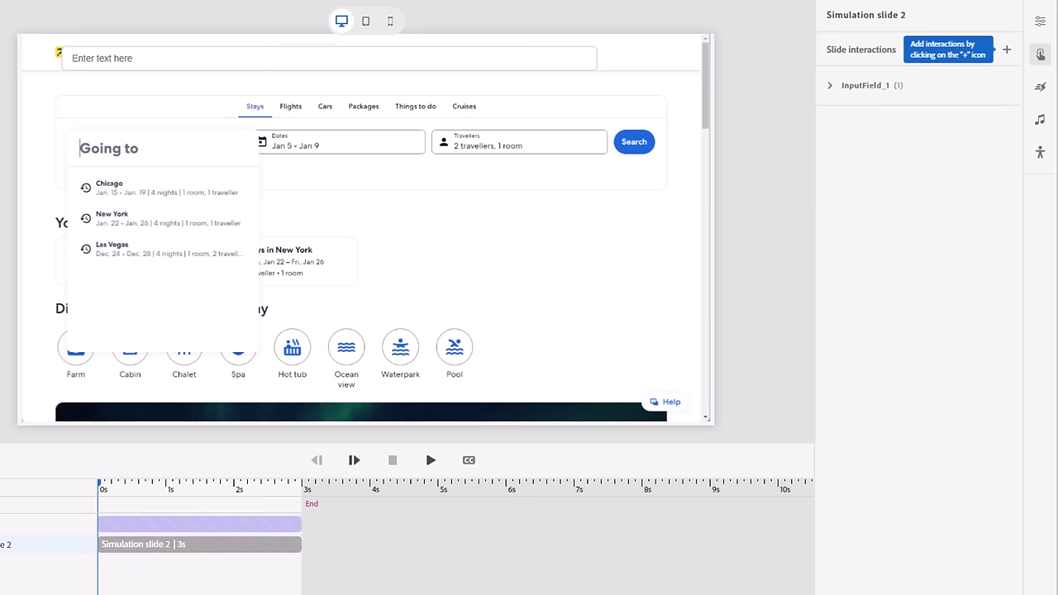
click(329, 58)
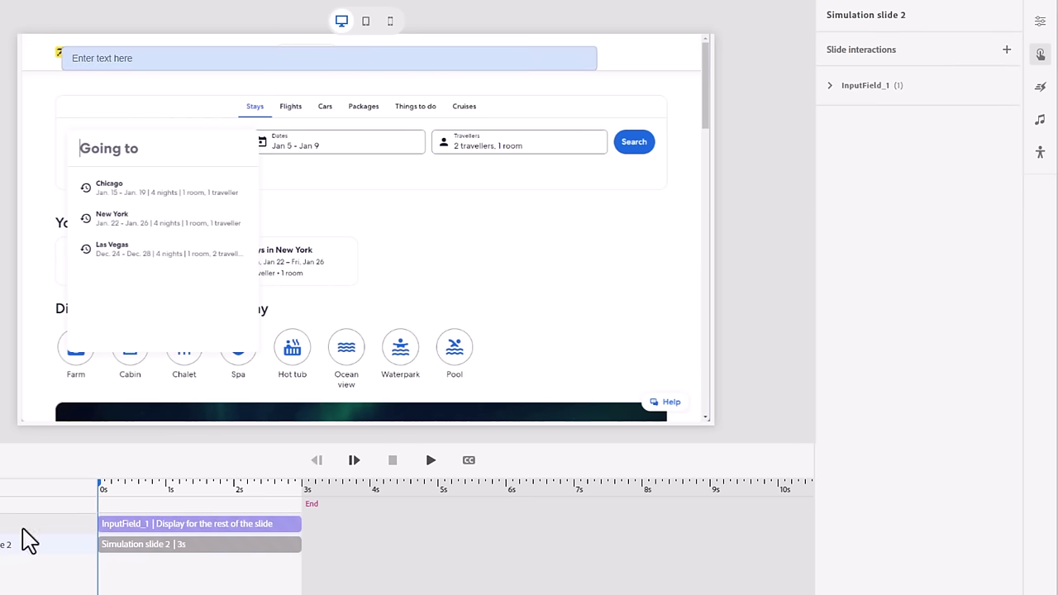
click(181, 546)
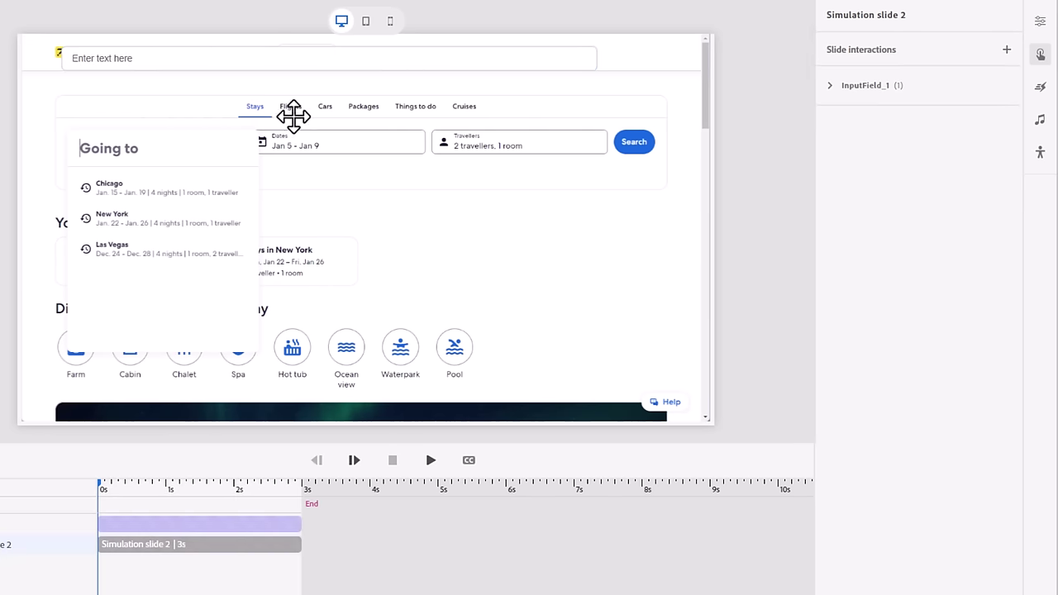
click(272, 59)
drag(272, 59, 283, 109)
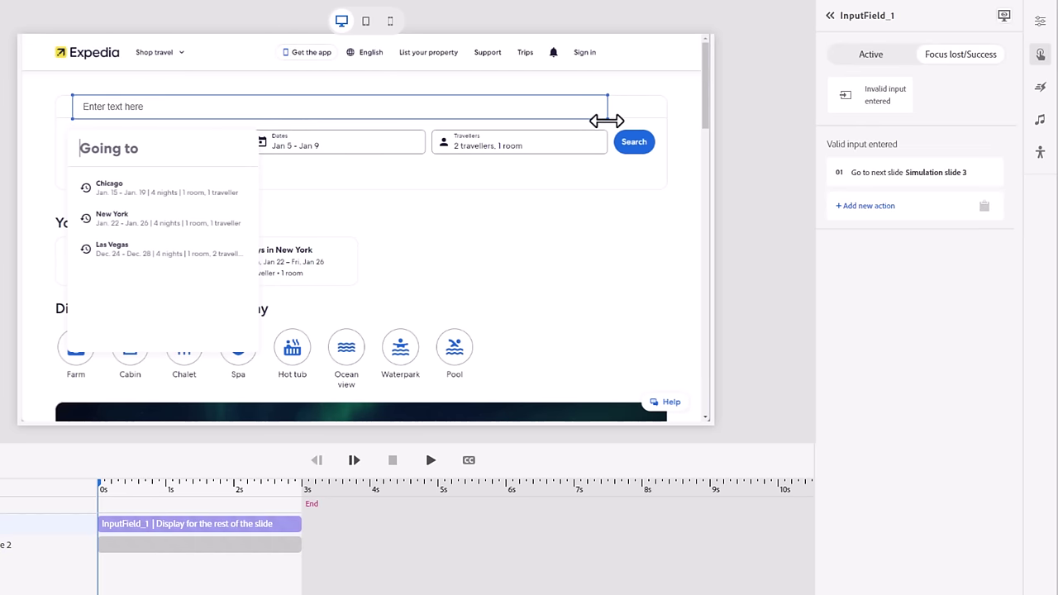
drag(606, 120, 252, 120)
click(178, 111)
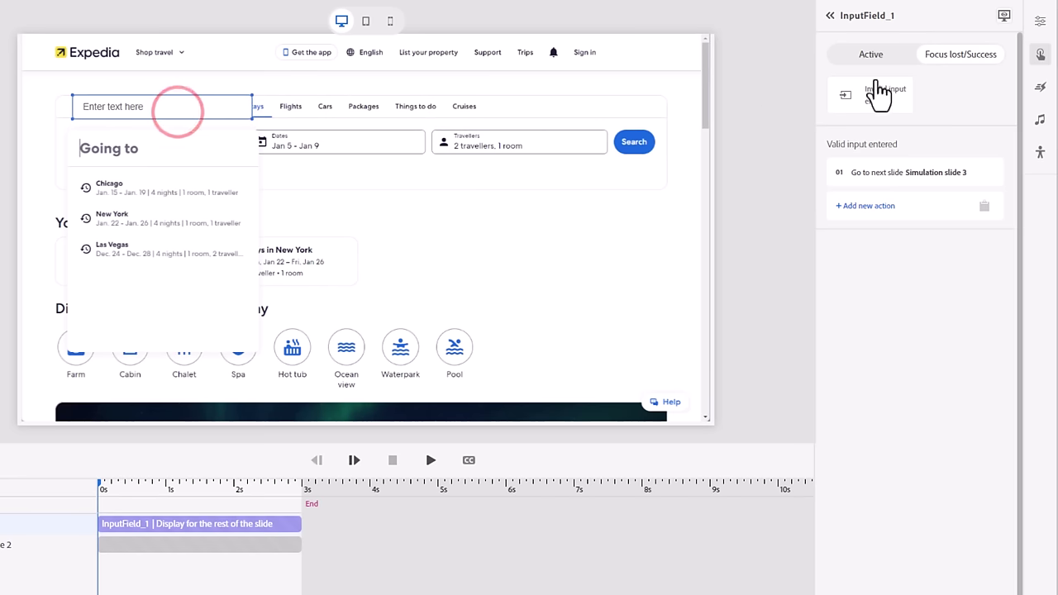
- Set InputField_1 to size L with Bold placeholder font style
click(1041, 23)
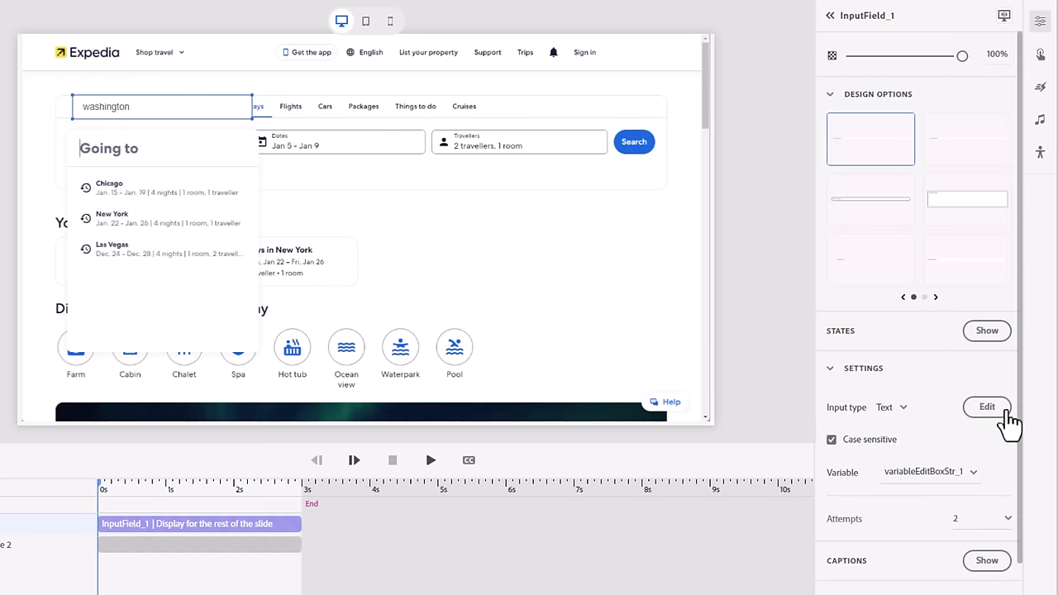
scroll(979, 447, down, 3)
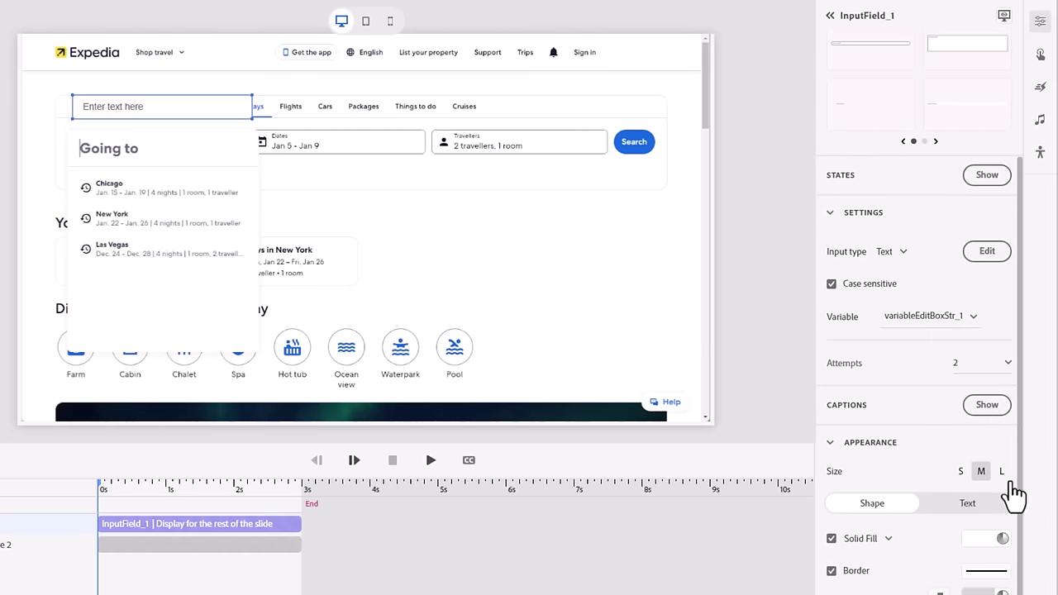
click(998, 473)
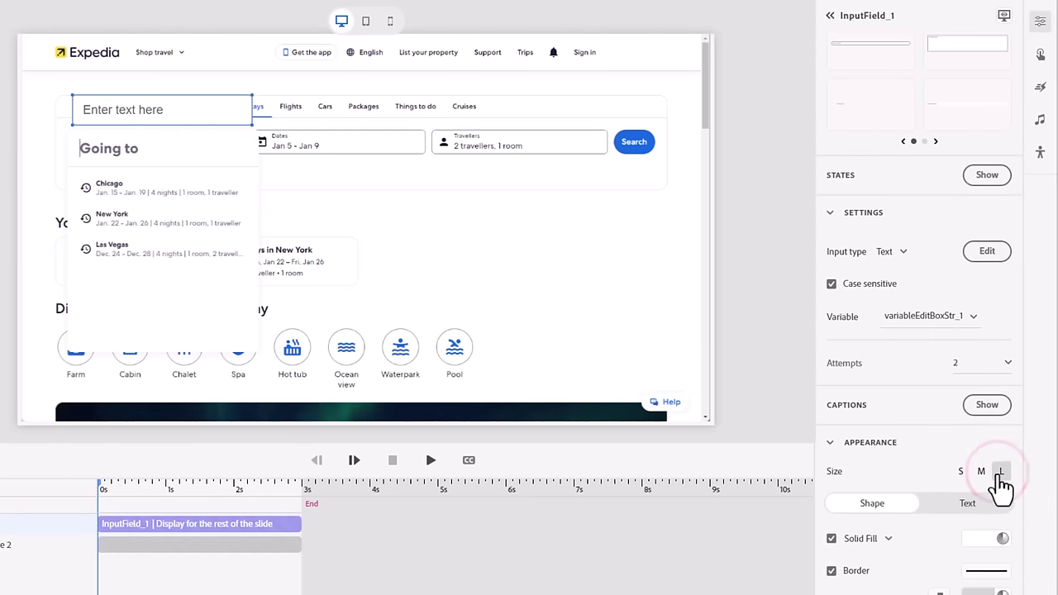
click(968, 503)
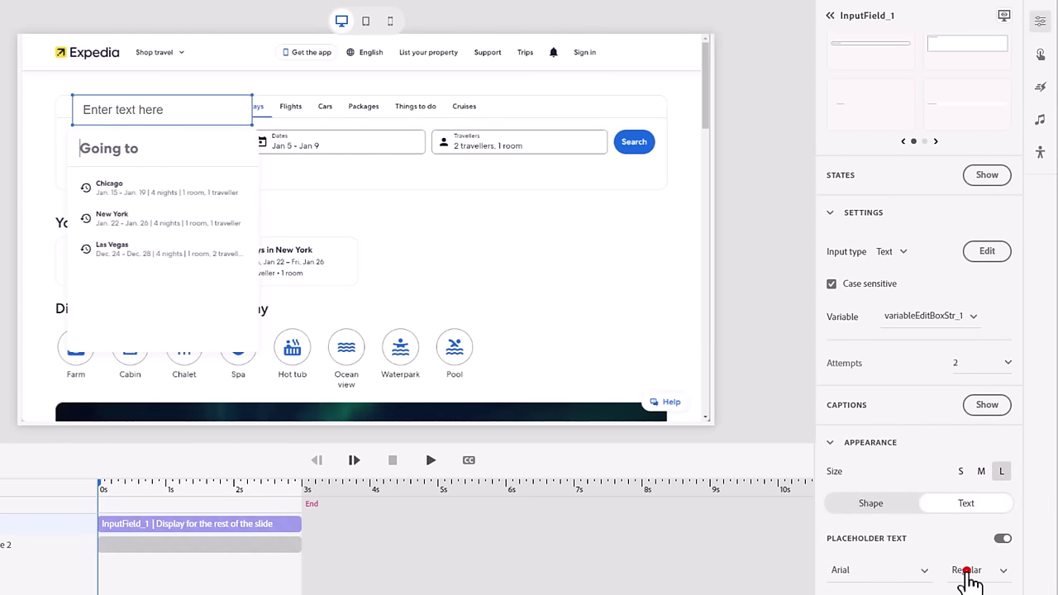
click(967, 570)
click(972, 516)
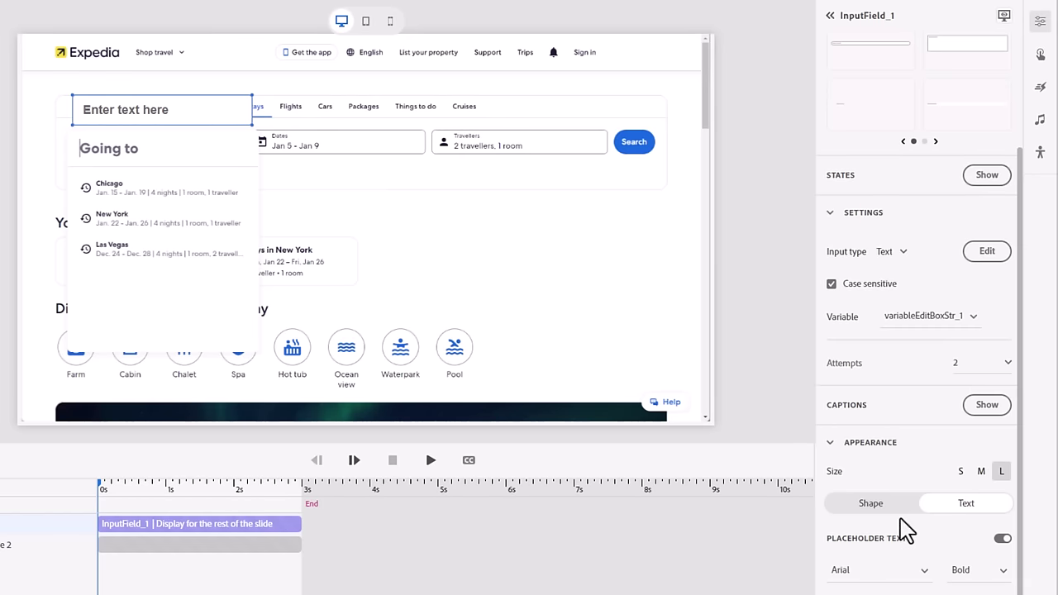
- Toggle the field's border, align it over the Going to box, and open its answer options
click(891, 502)
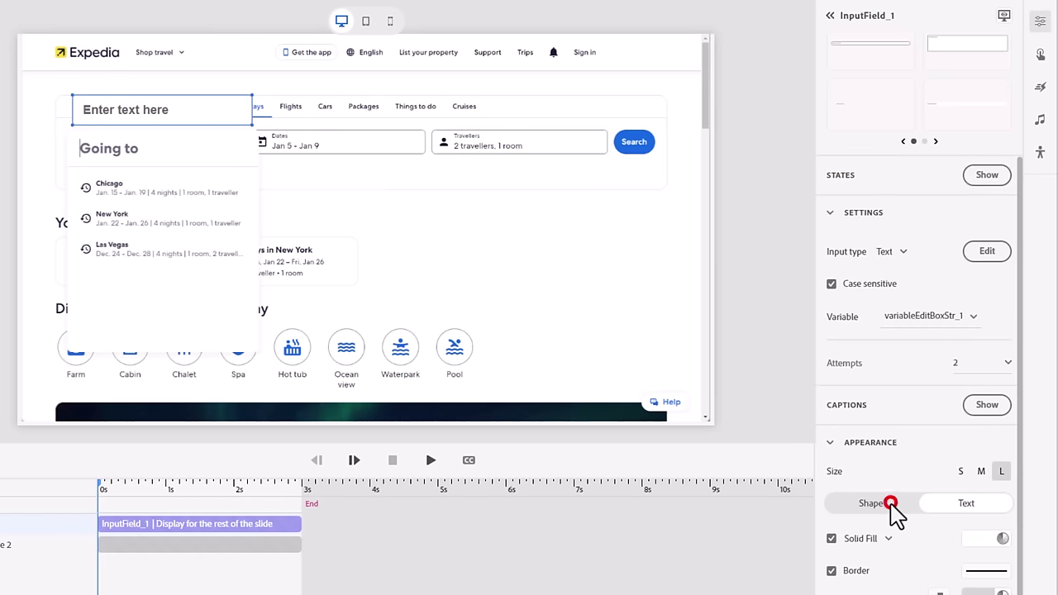
click(832, 570)
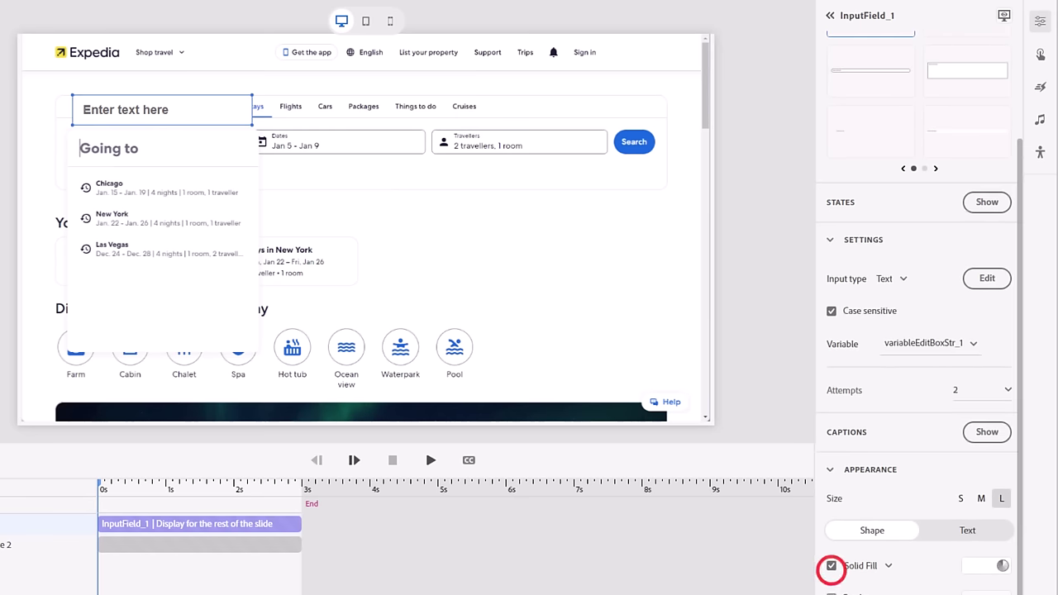
drag(176, 109, 176, 147)
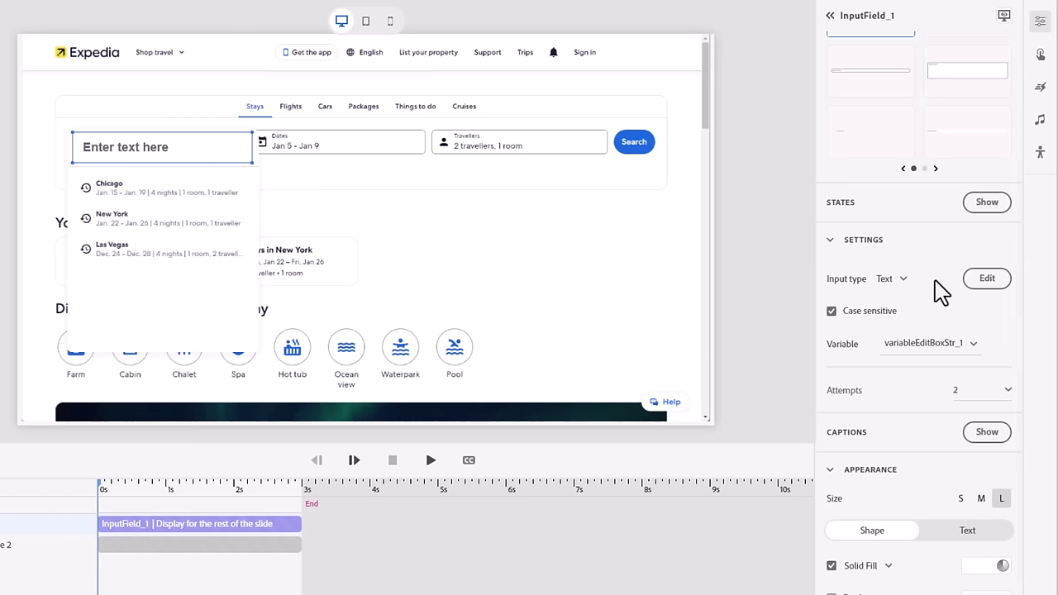
click(989, 284)
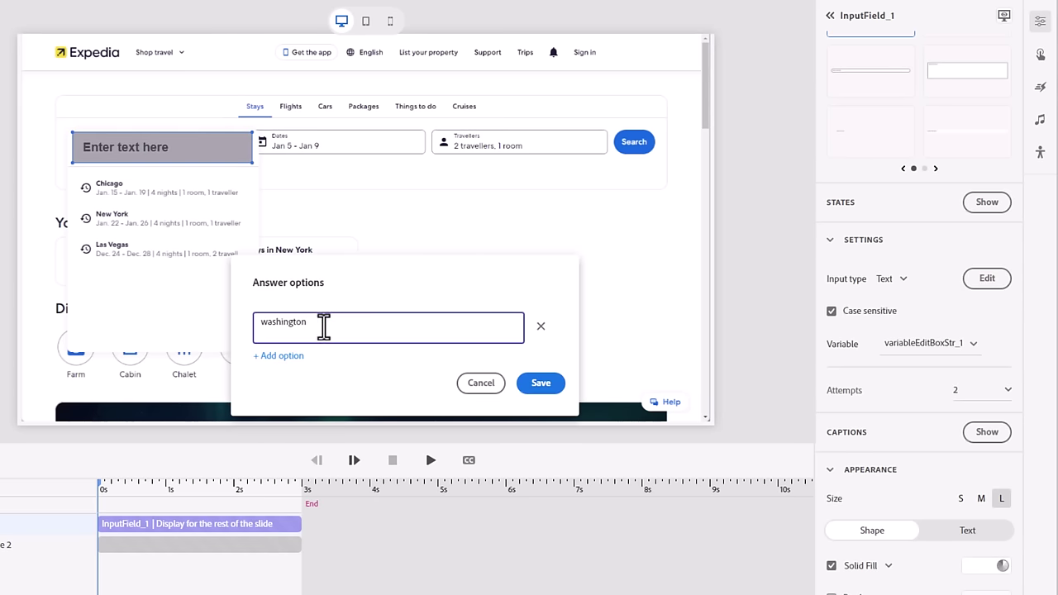
- Add washington dc, washington d.c., d.c. and dc as accepted answers beside washington, then save
click(284, 355)
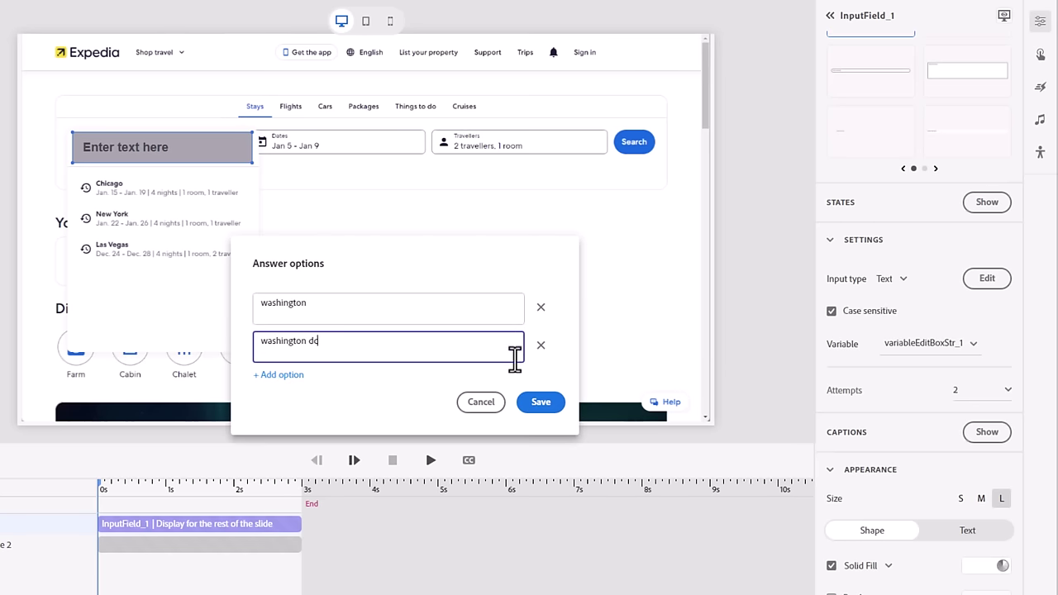
click(293, 375)
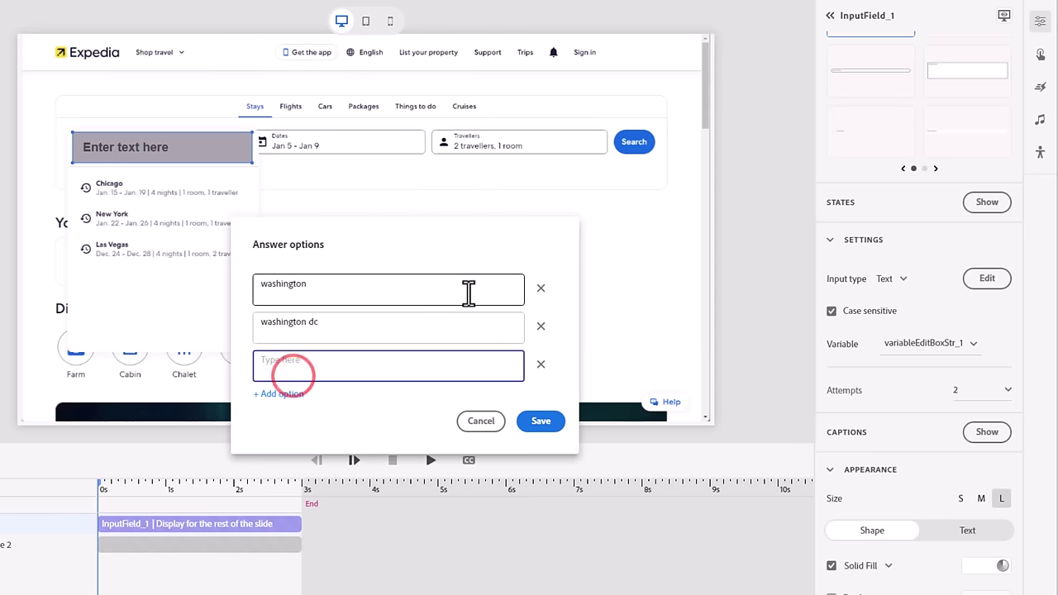
text(washington d.c)
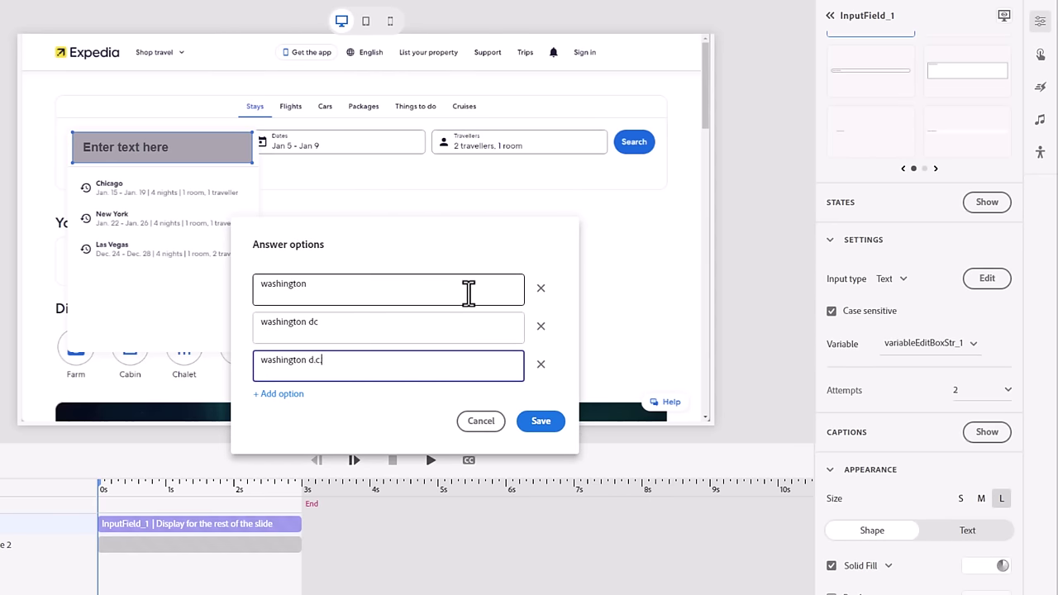
click(289, 395)
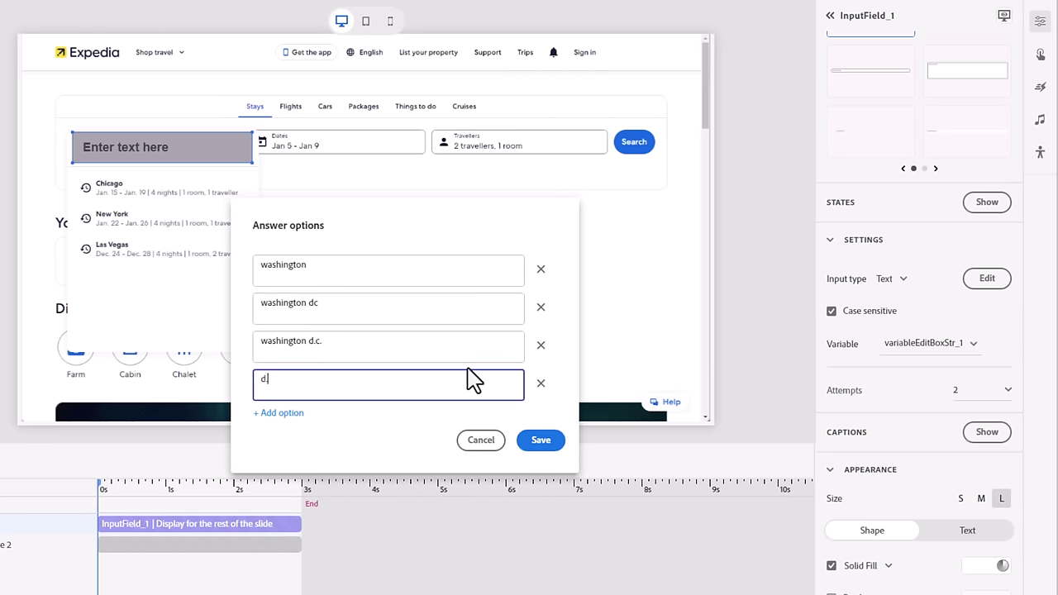
click(289, 413)
text(dc)
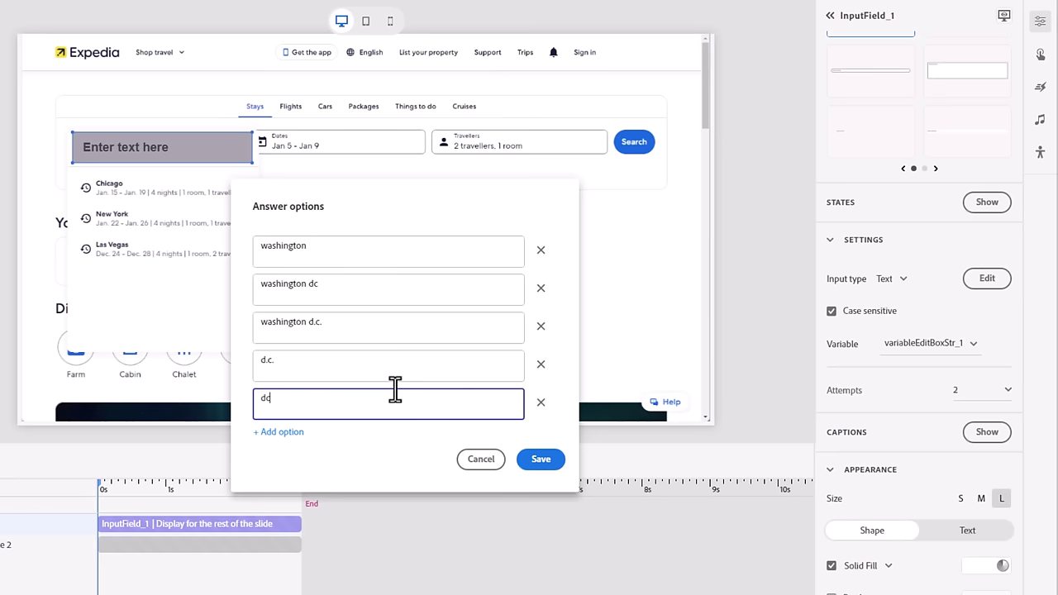
click(542, 460)
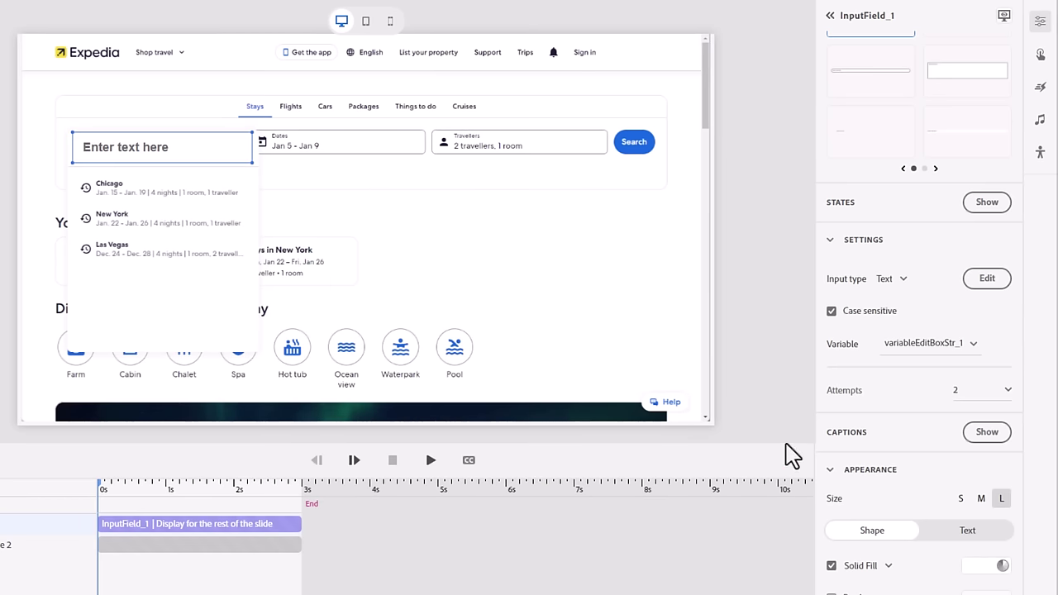
- Uncheck Case sensitive so InputField_1 accepts answers in any letter case
click(831, 312)
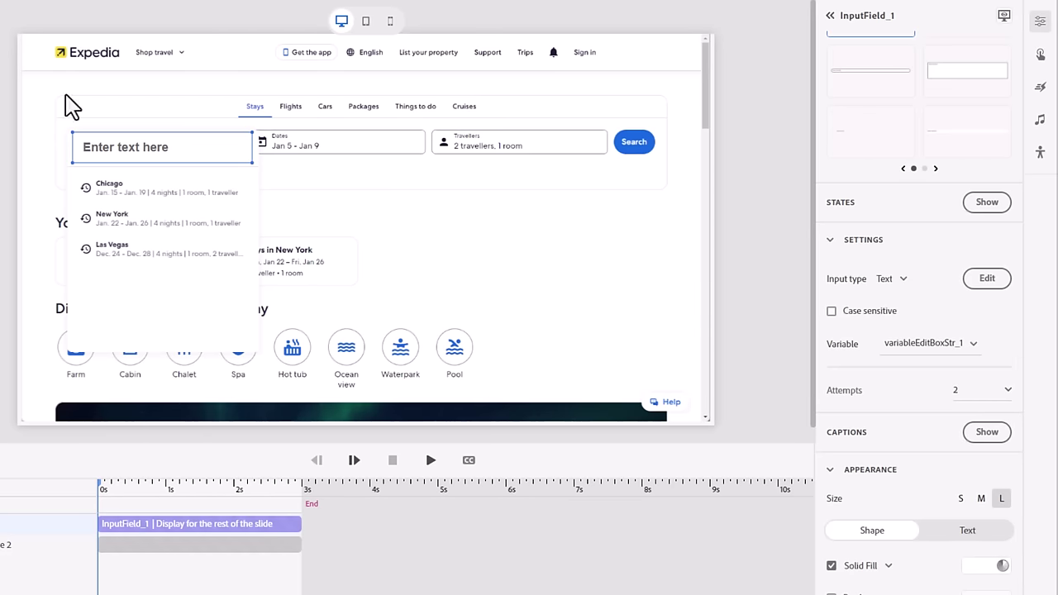
- Show the input field's failure caption and change its text to 'Incorrect.'
click(1002, 438)
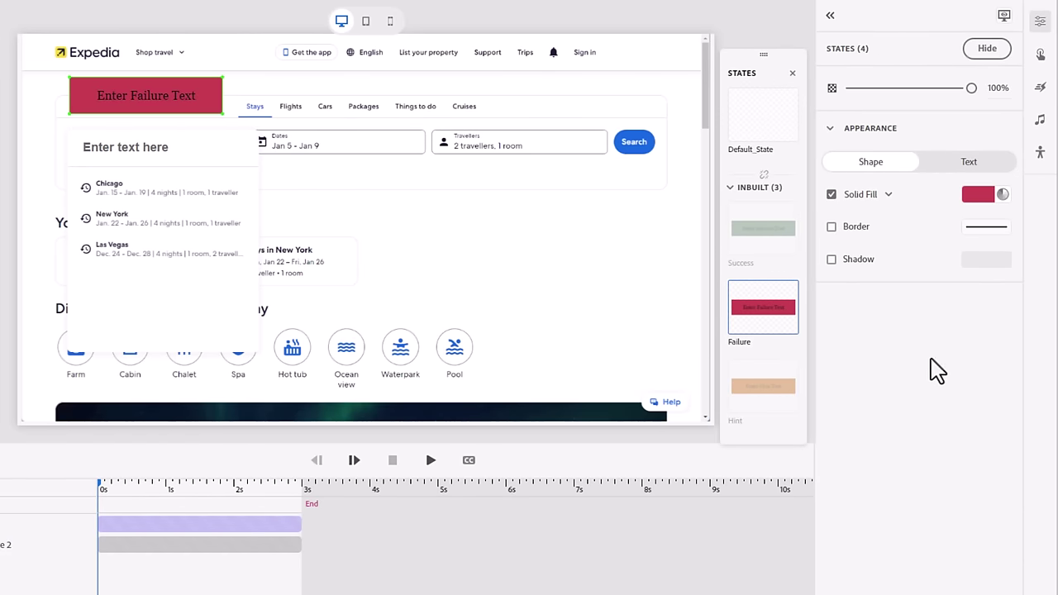
click(969, 163)
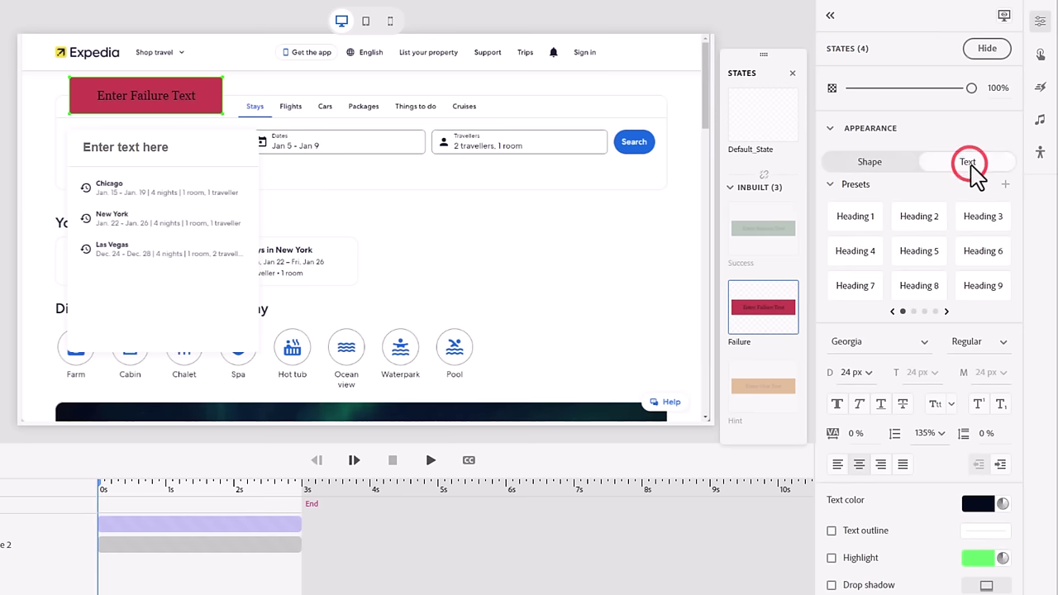
double_click(166, 93)
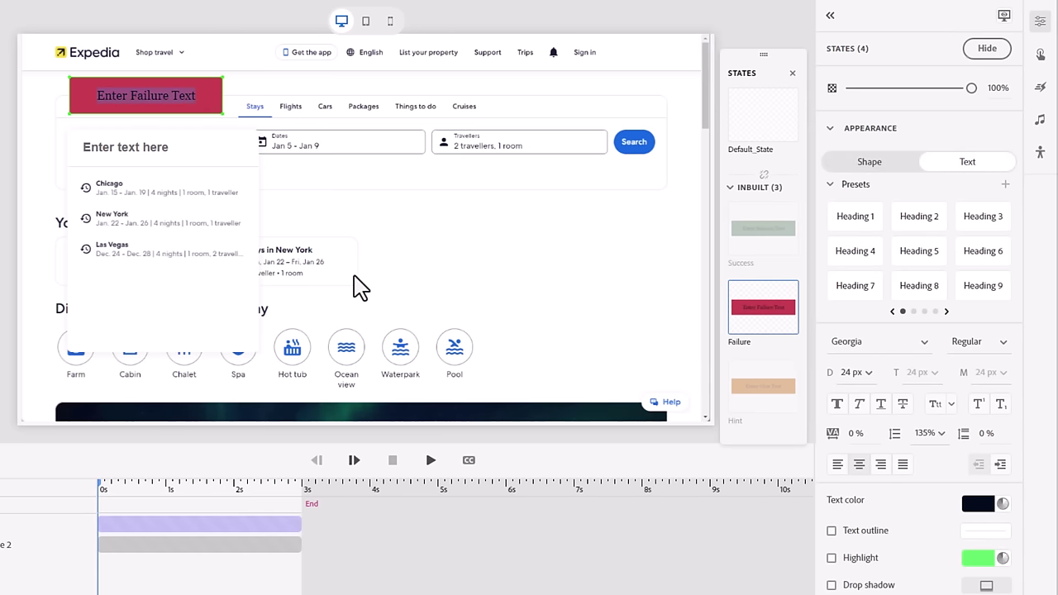
key(BackSpace)
text(Incorrect.)
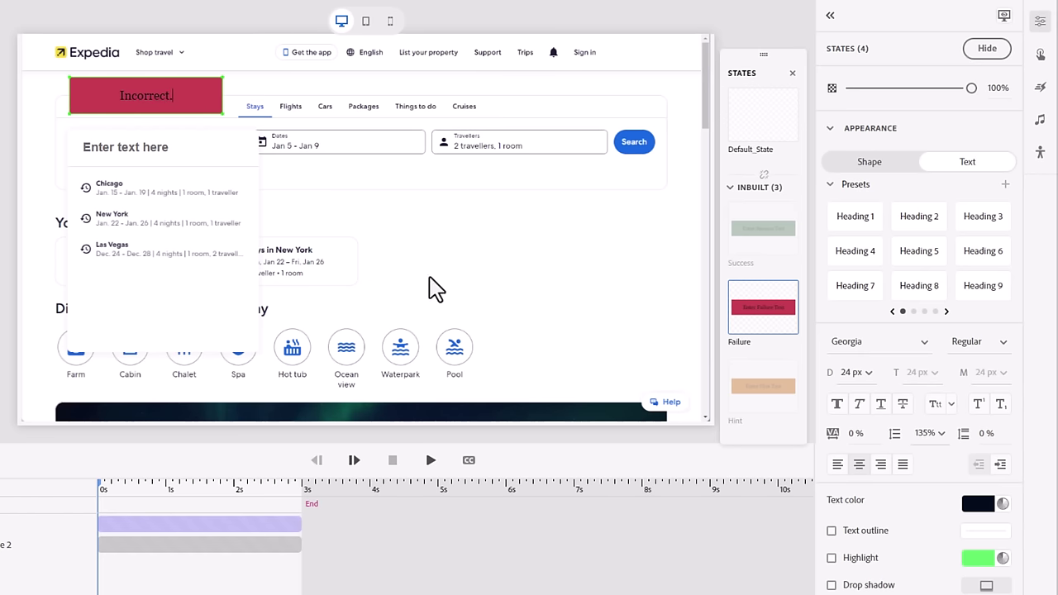
- Apply the Subheading 4 style to the caption, then select Click_box_1 on slide 1
click(924, 311)
click(855, 253)
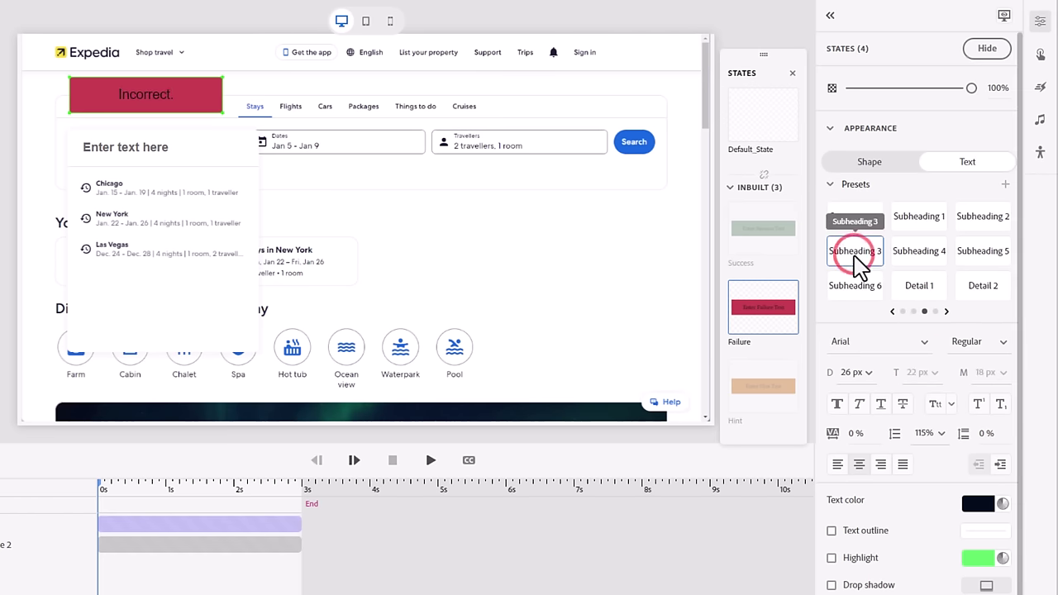
click(916, 263)
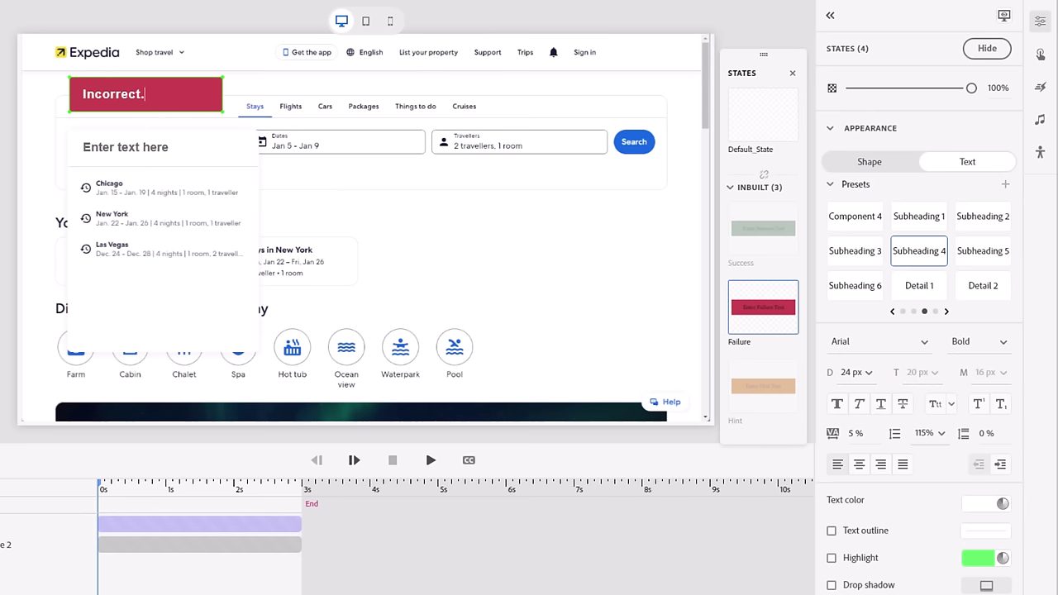
click(282, 191)
click(186, 137)
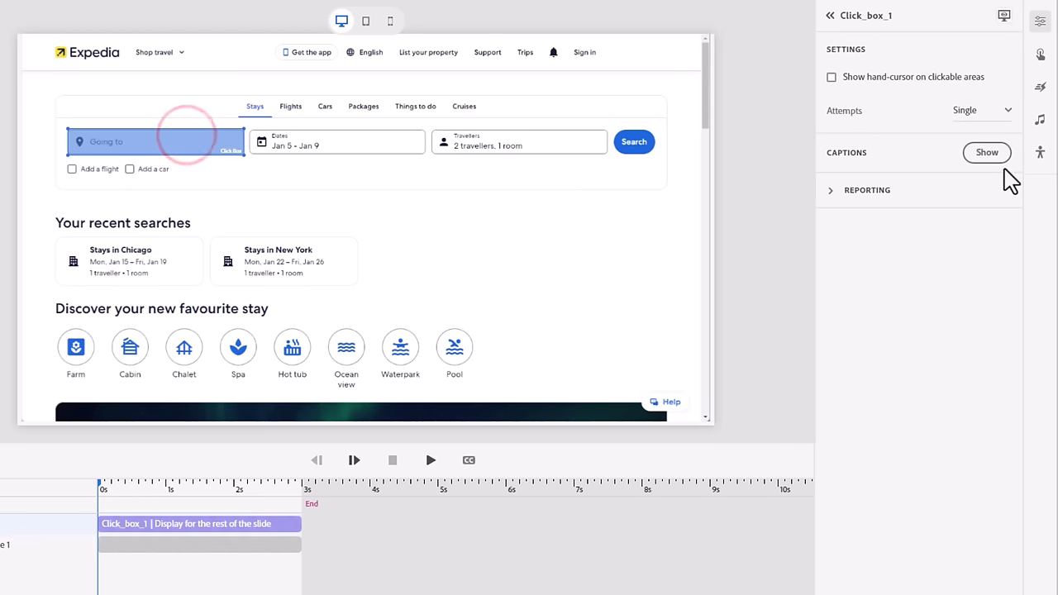
- Change Click_box_1's failure caption to 'Incorrect.' and give it the Subheading 4 style
click(999, 154)
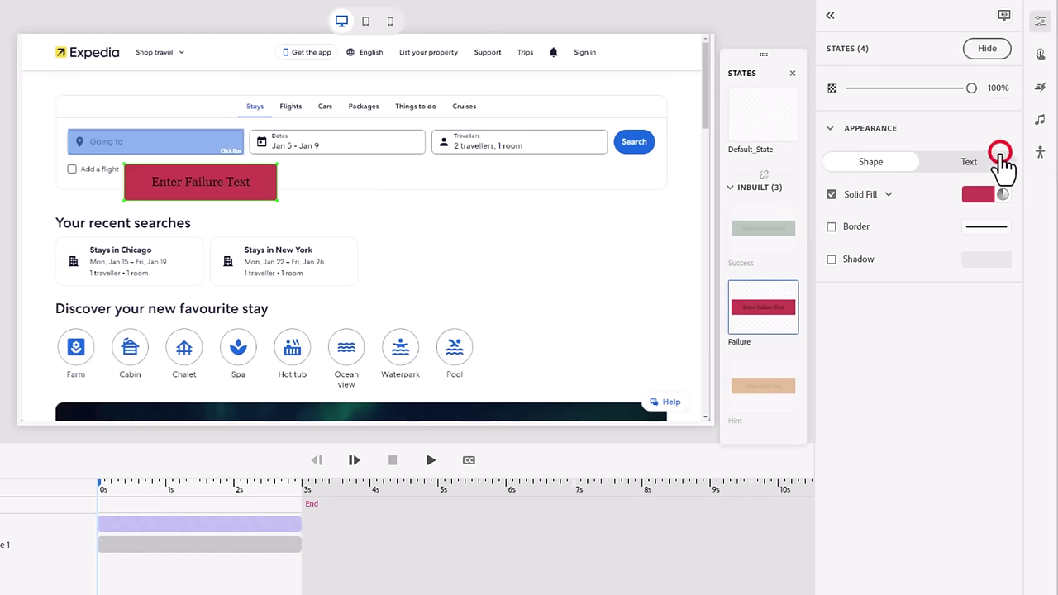
double_click(213, 188)
text(Incorrect.)
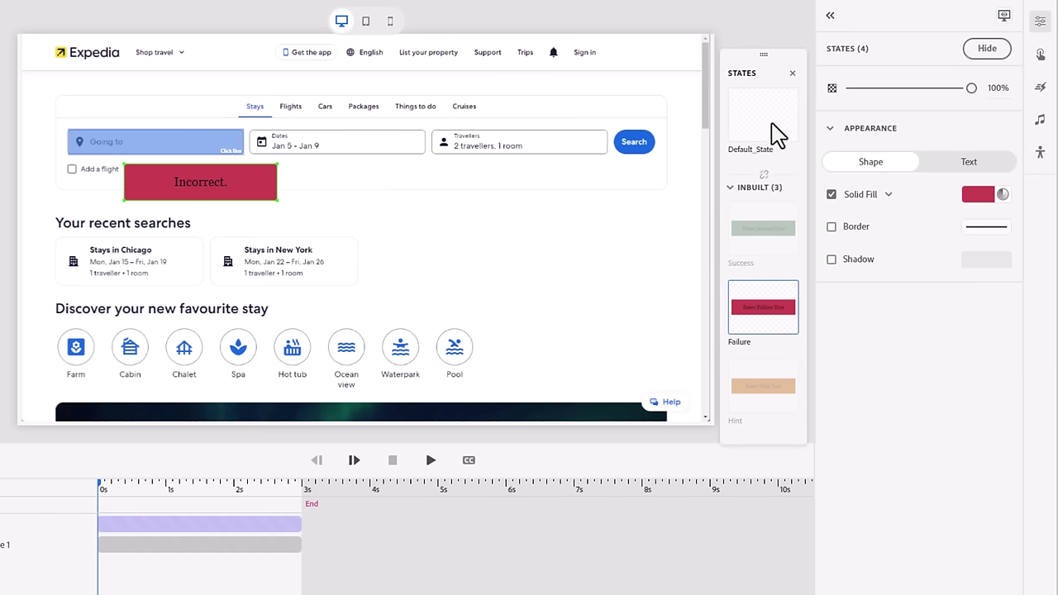
click(957, 161)
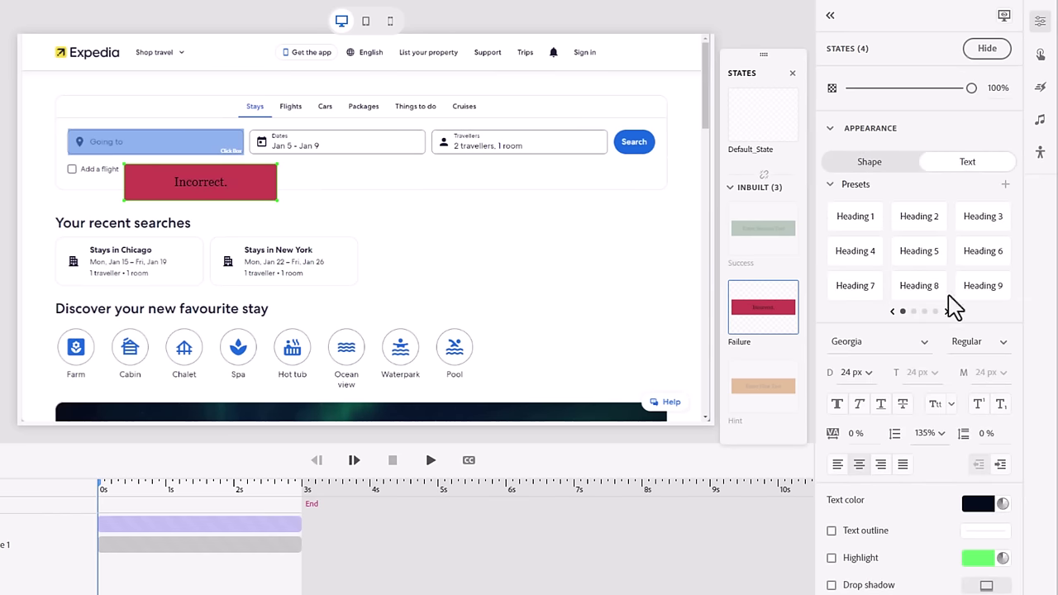
click(924, 311)
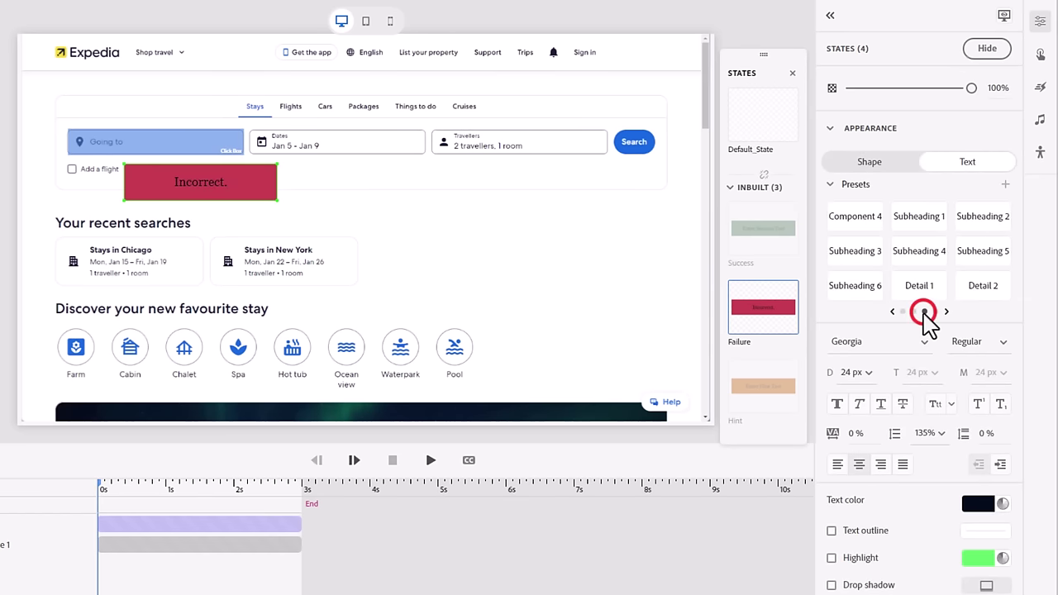
click(898, 256)
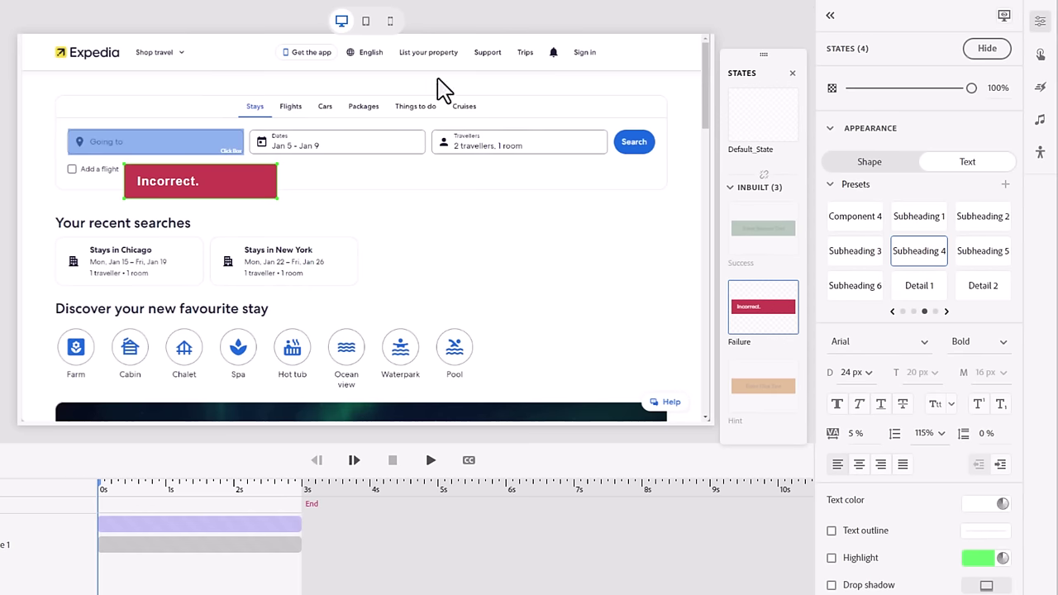
- On Simulation slide 2, set InputField_1's Invalid input entered action to Go to next slide
key(Down)
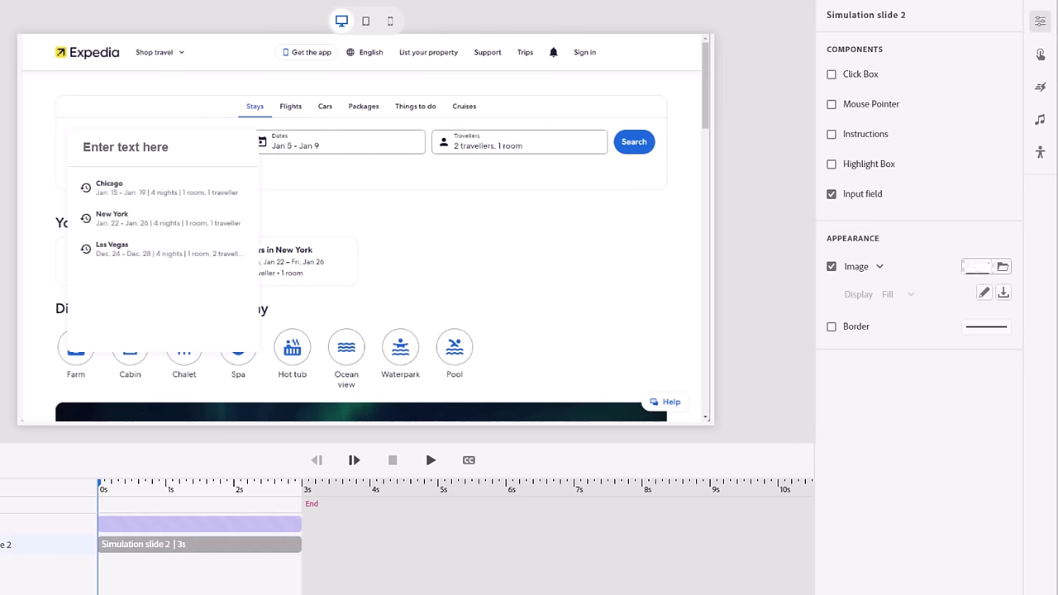
click(196, 141)
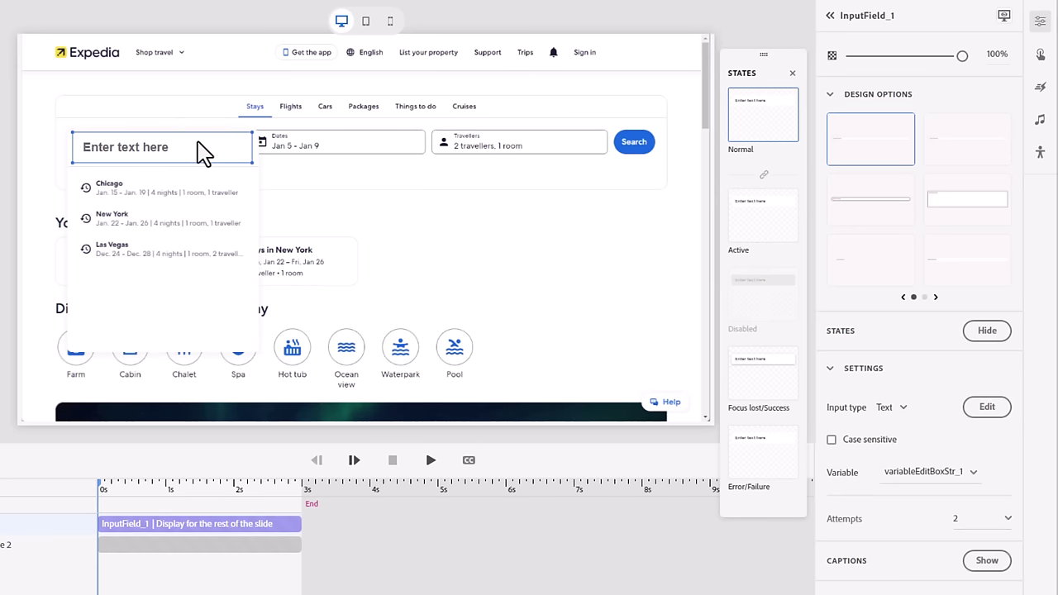
click(1041, 54)
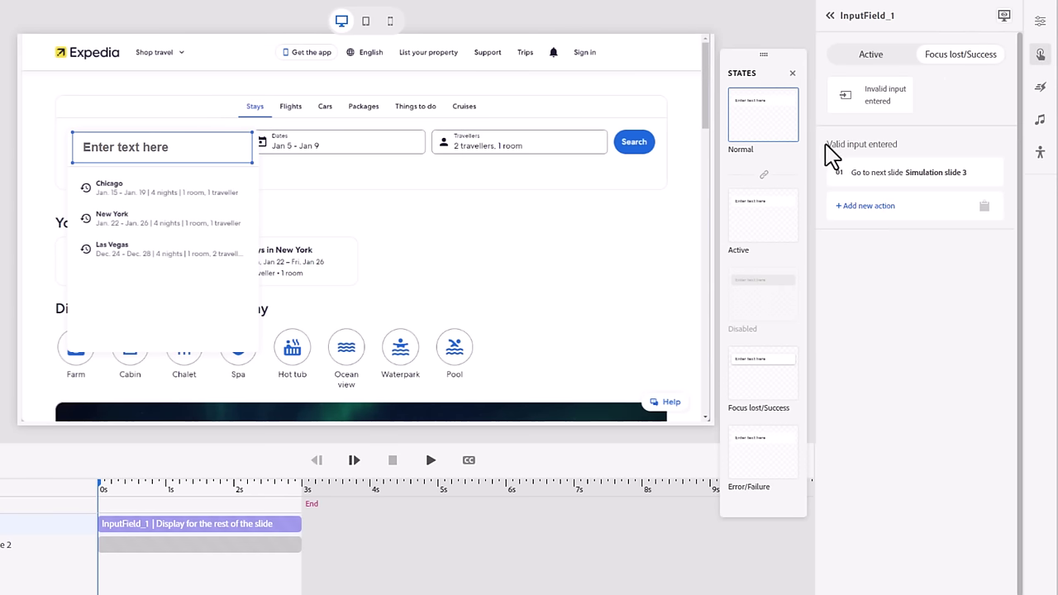
mouse_move(857, 180)
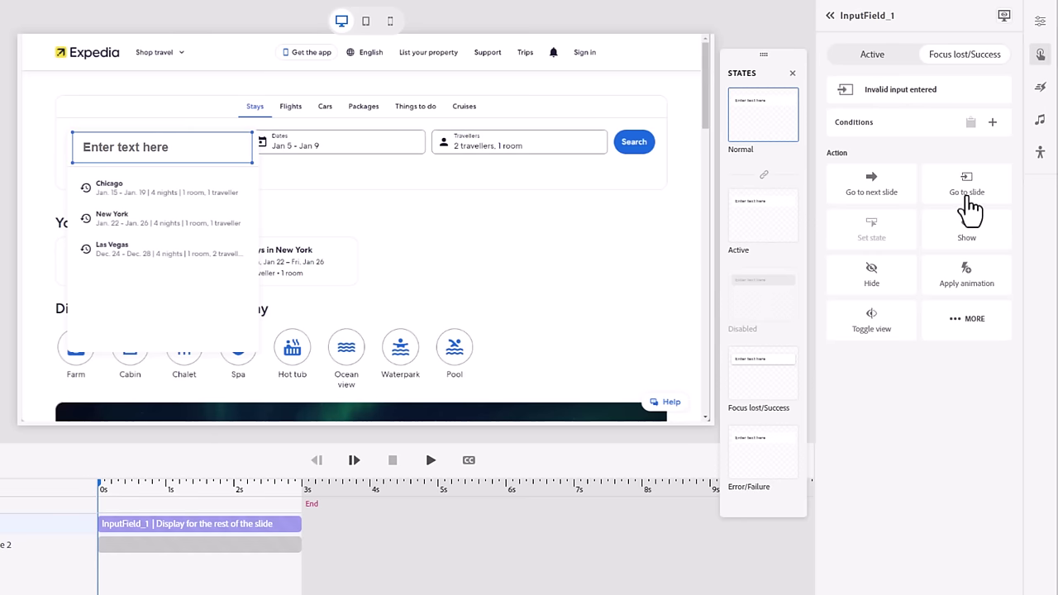
click(889, 197)
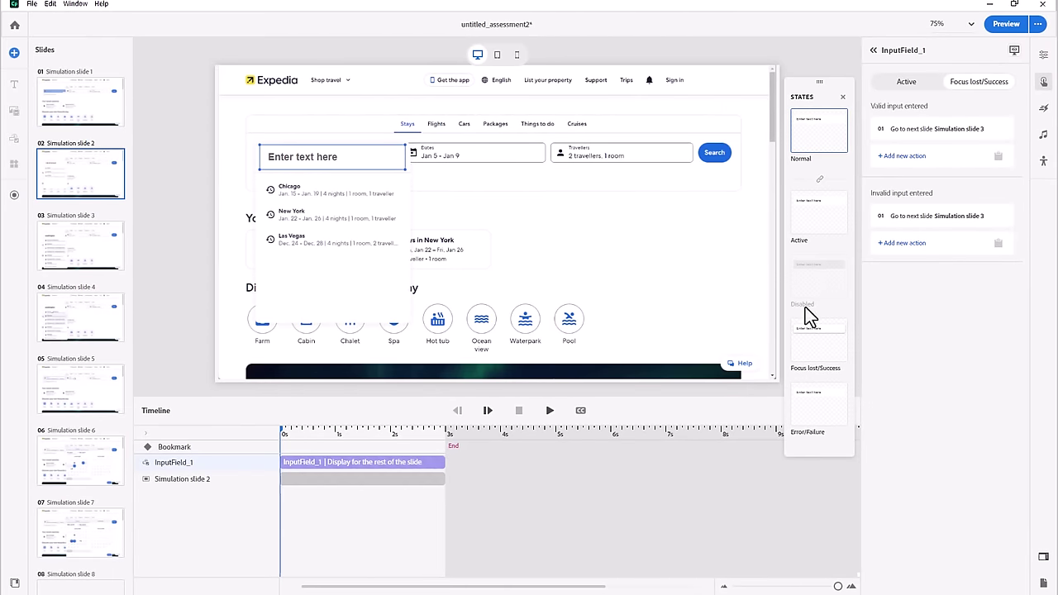
- Shift-select Simulation slides 1 through 13 in the Slides panel and copy them via Edit > Copy
click(81, 106)
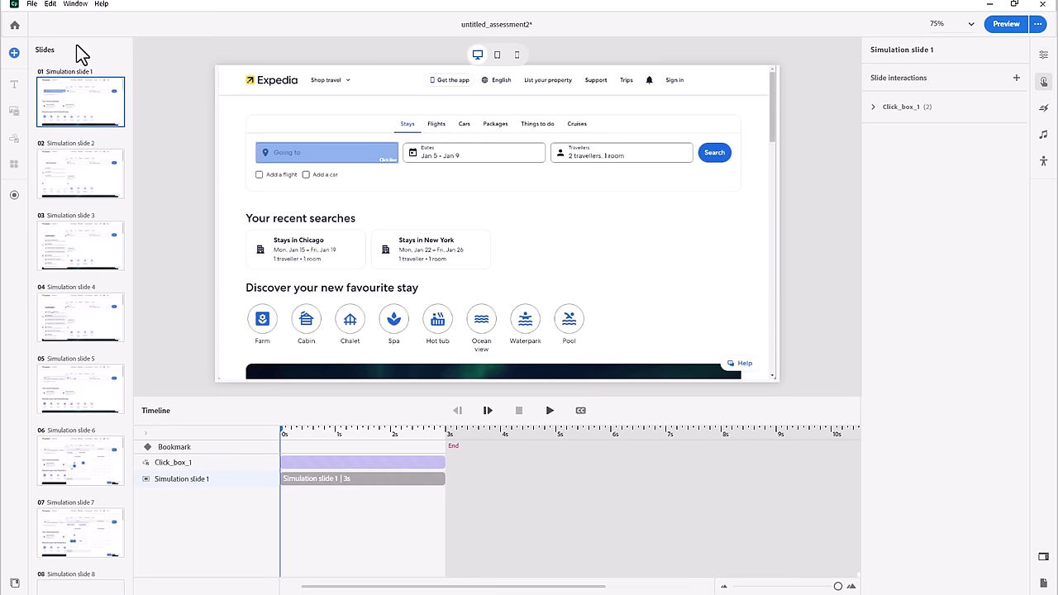
scroll(73, 248, down, 3)
scroll(76, 294, down, 3)
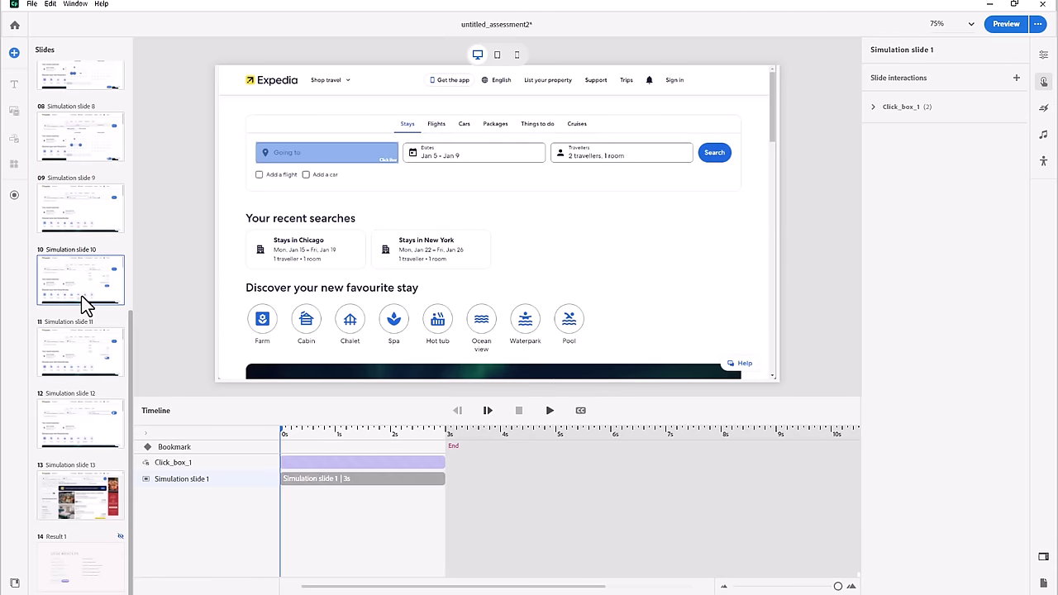
click(97, 505)
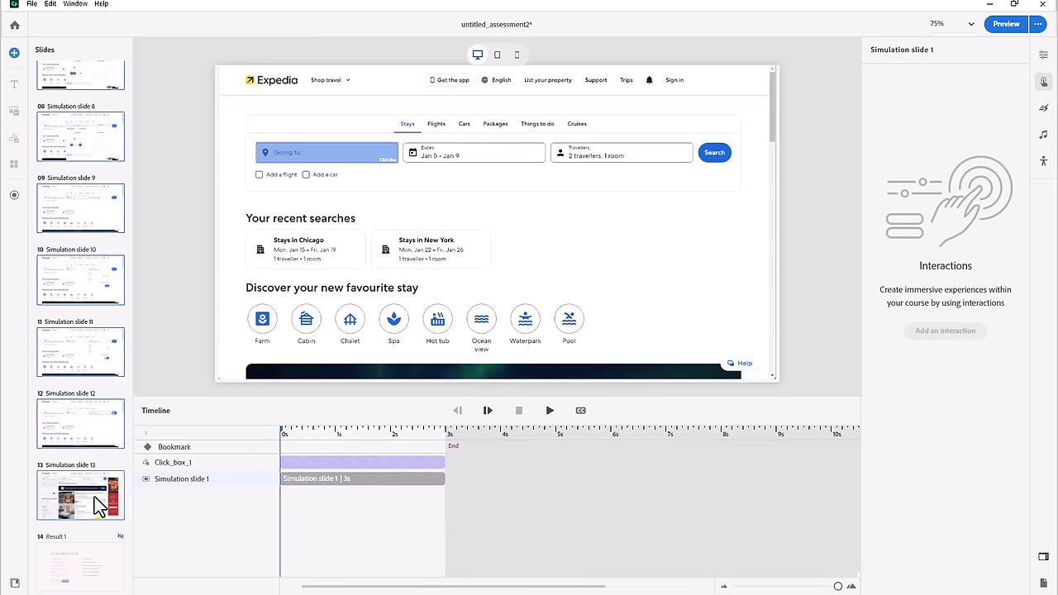
click(49, 5)
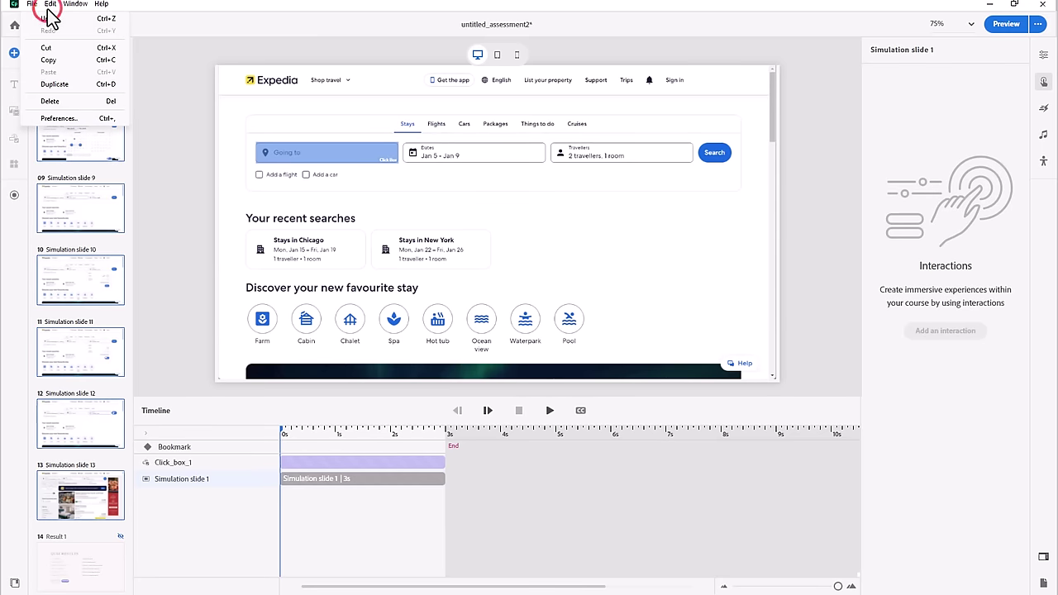
click(52, 60)
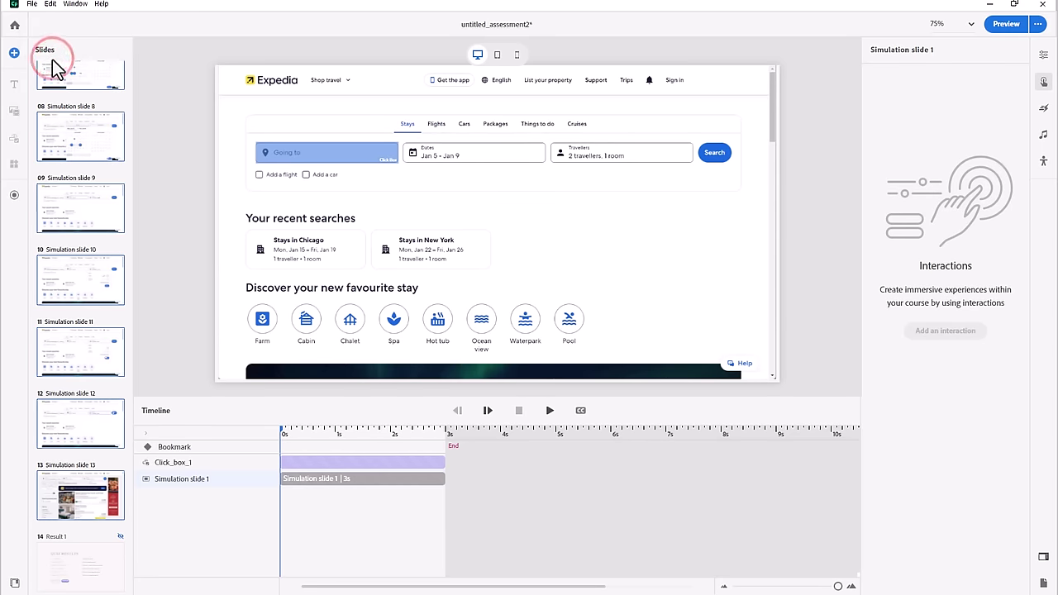